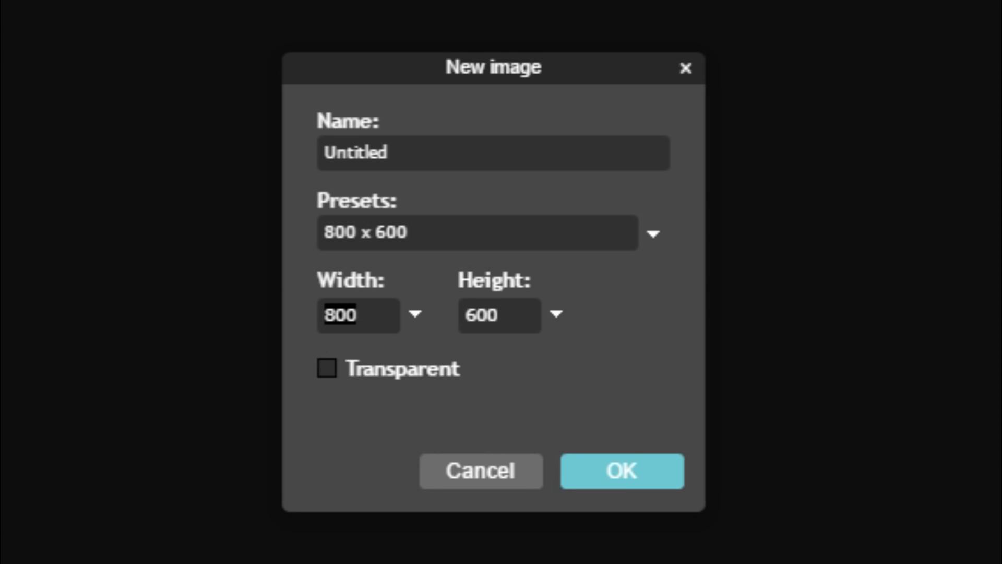
Step: Create a new 2560×1440 transparent image named 'Test Banner!'
key(alt+Tab)
click(438, 258)
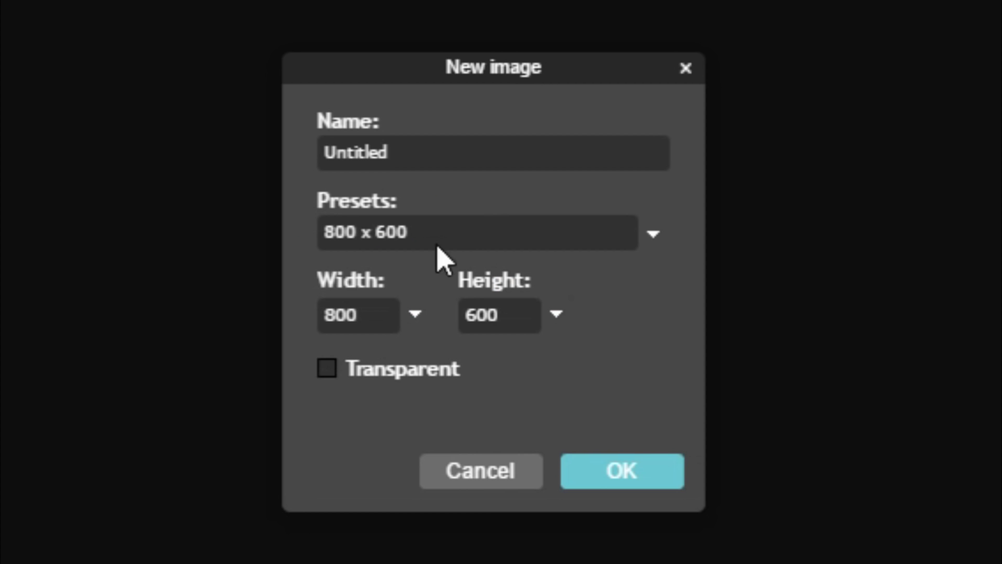
double_click(368, 313)
text(2560)
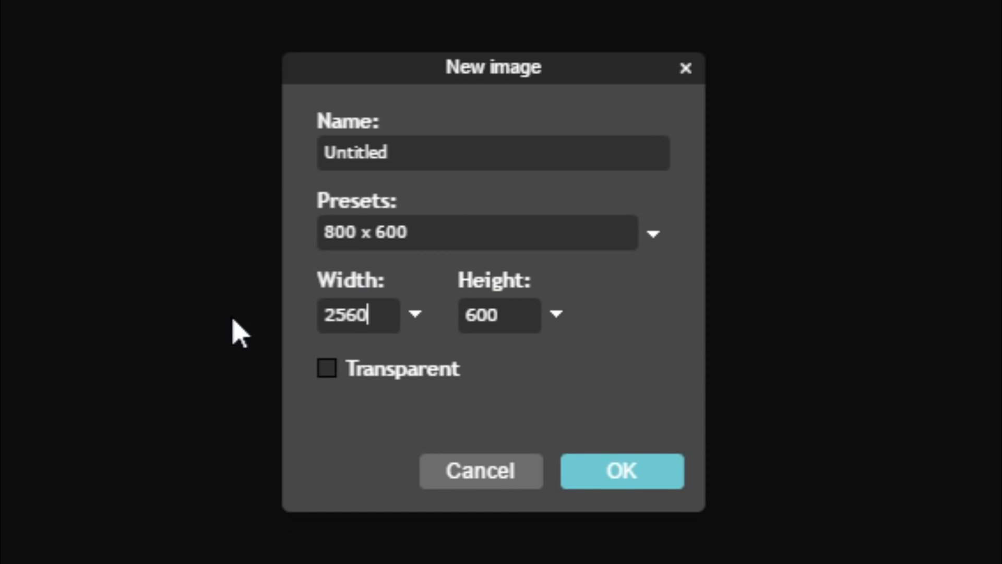
double_click(504, 315)
text(14)
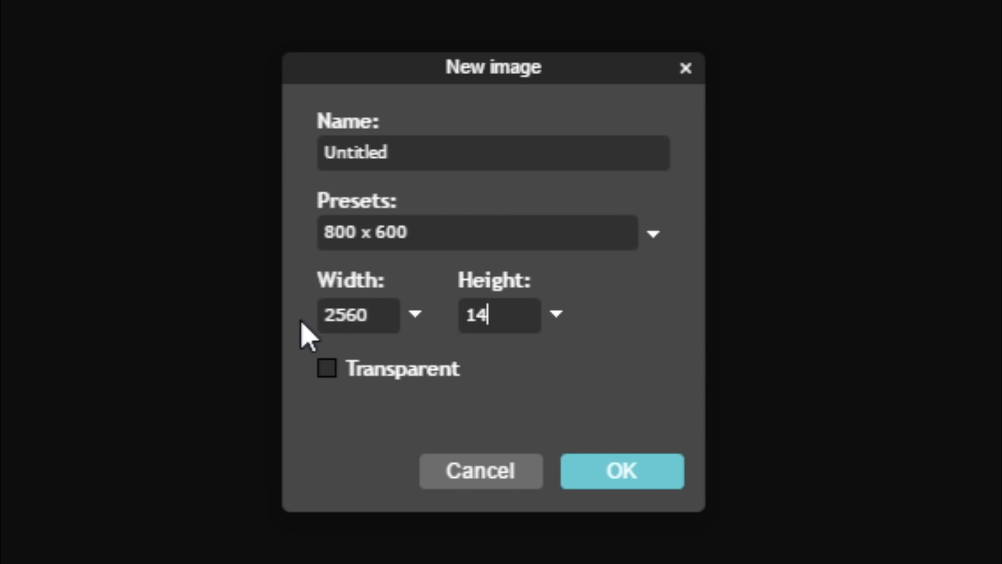
text(40)
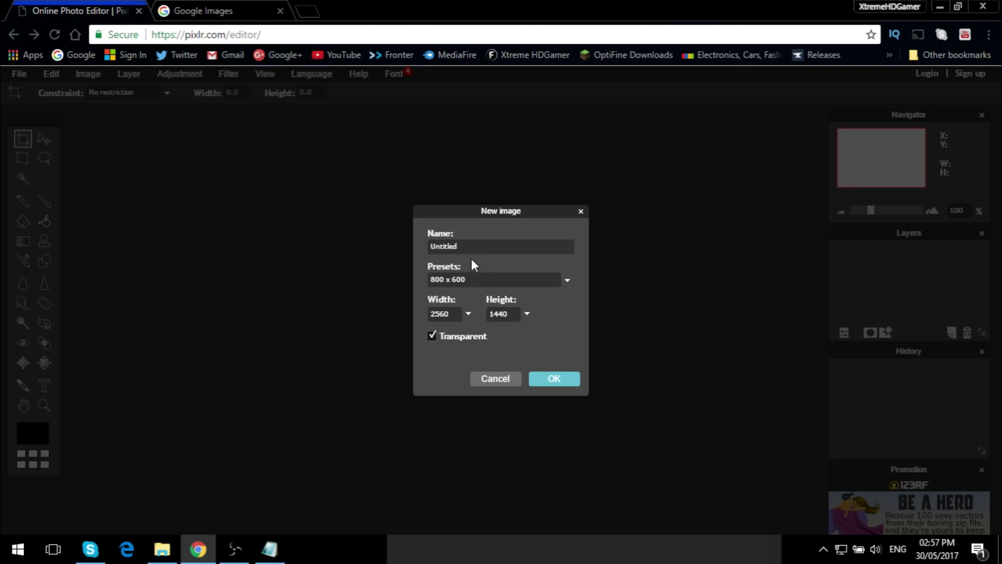
double_click(468, 246)
text(Test)
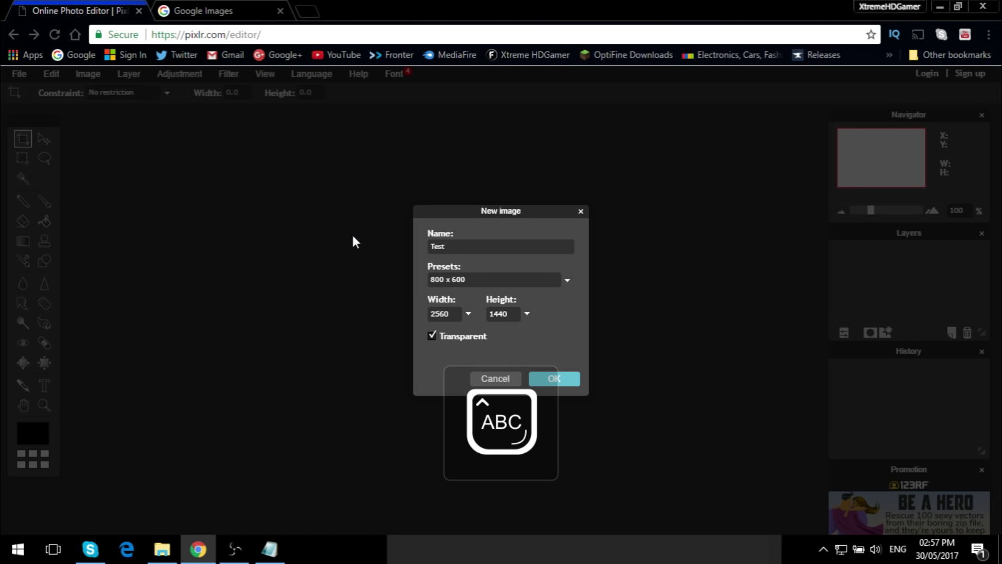
text( Banner!)
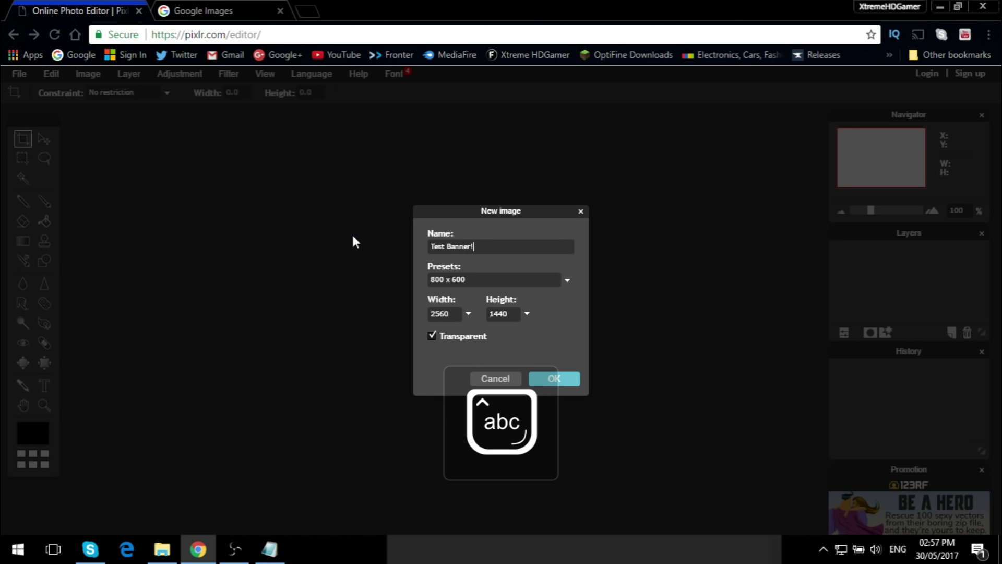
click(563, 377)
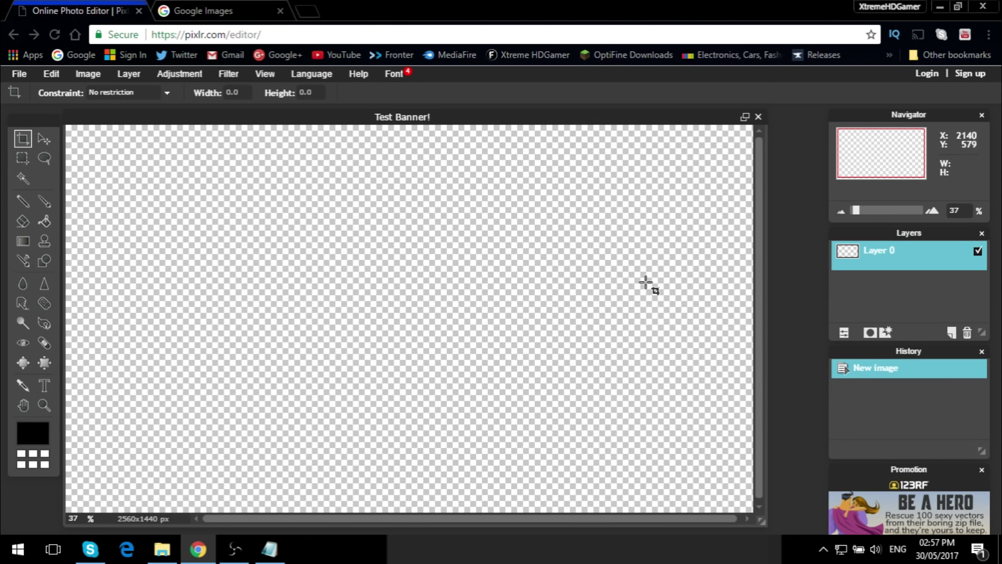
Step: Fill Layer 0 with bright green #28db1f using the Paint Bucket
drag(760, 519, 792, 522)
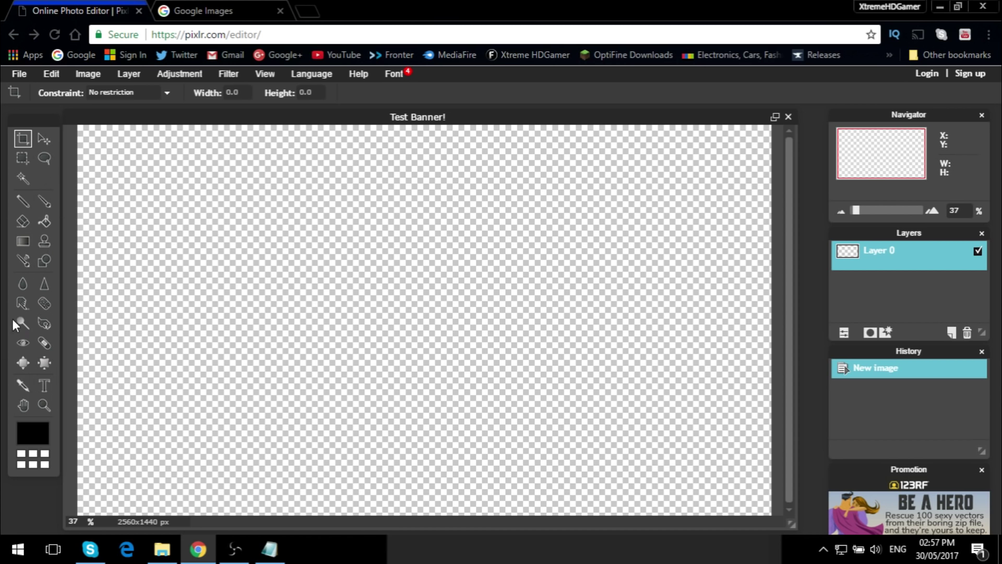
click(44, 221)
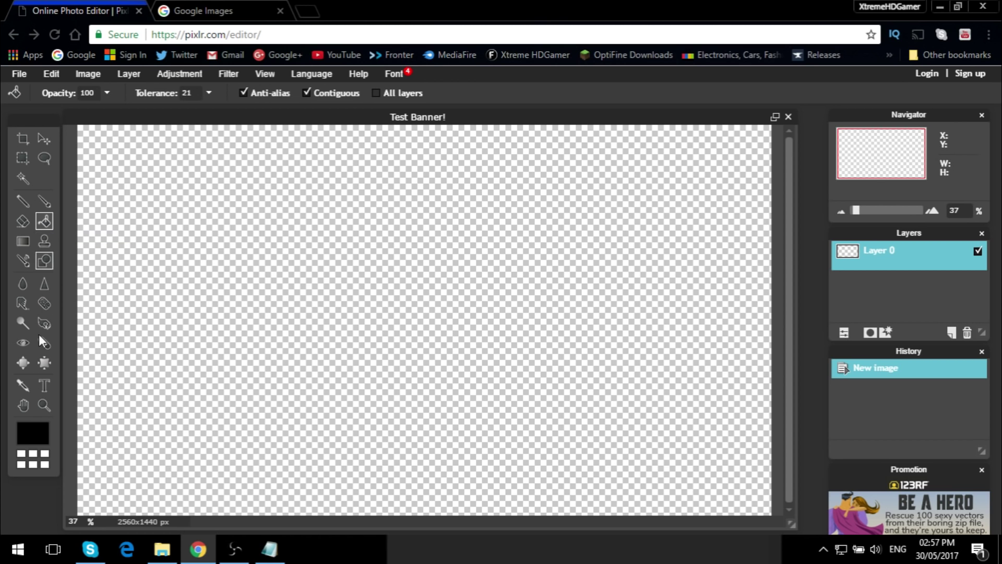
click(31, 430)
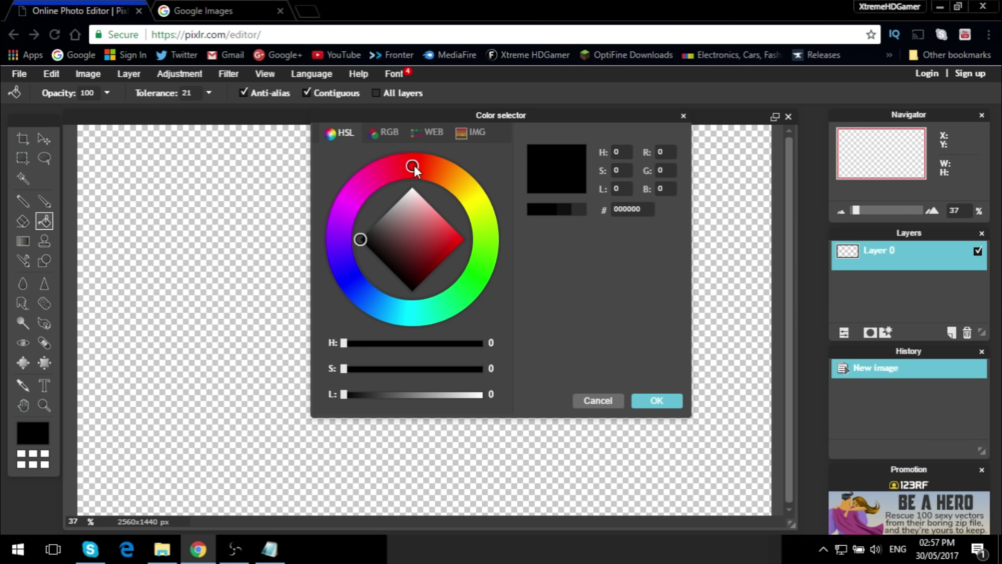
mouse_move(415, 165)
mouse_down()
mouse_move(446, 192)
mouse_move(460, 262)
mouse_up()
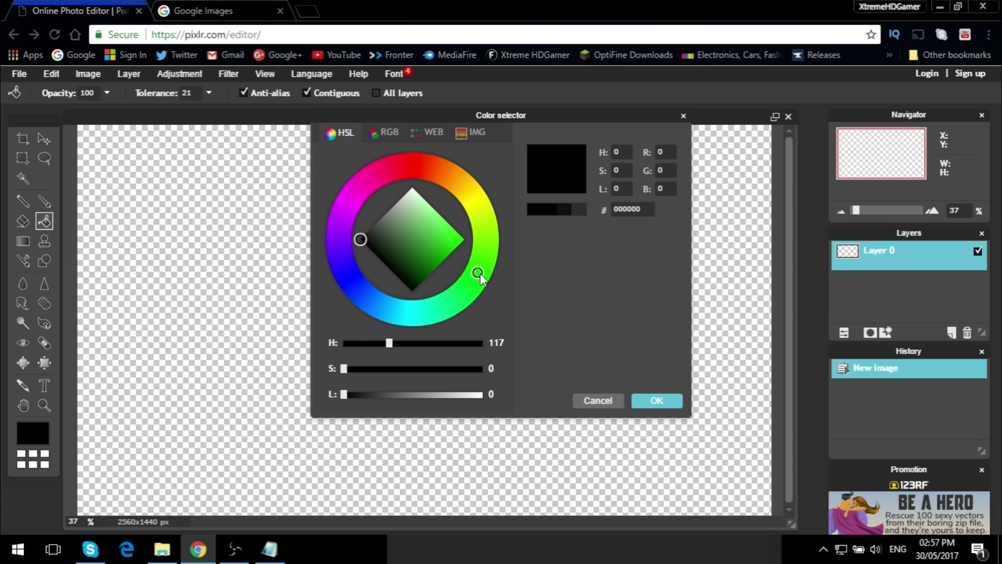
mouse_move(365, 239)
mouse_down()
mouse_move(465, 242)
mouse_move(443, 234)
mouse_move(455, 249)
mouse_up()
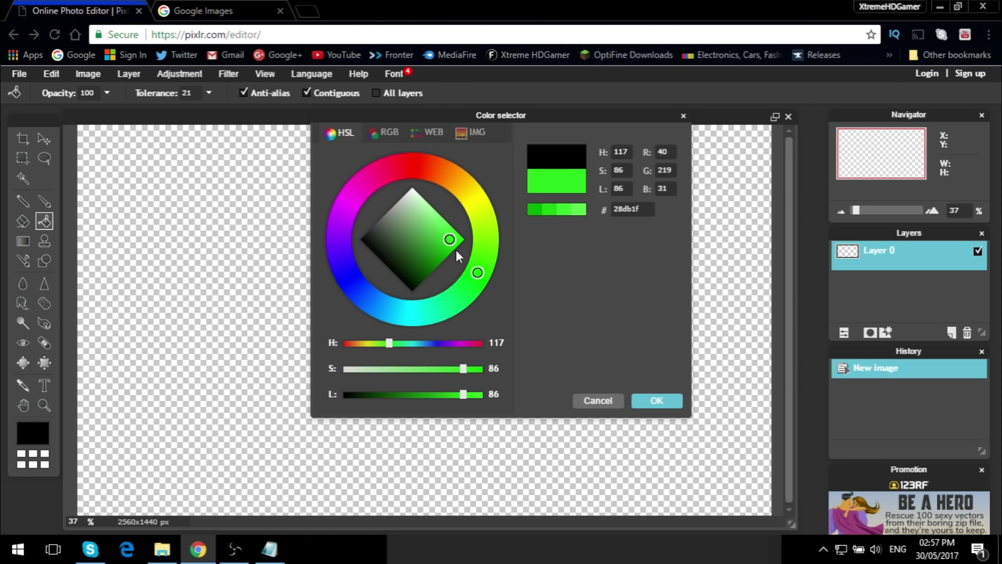
click(656, 401)
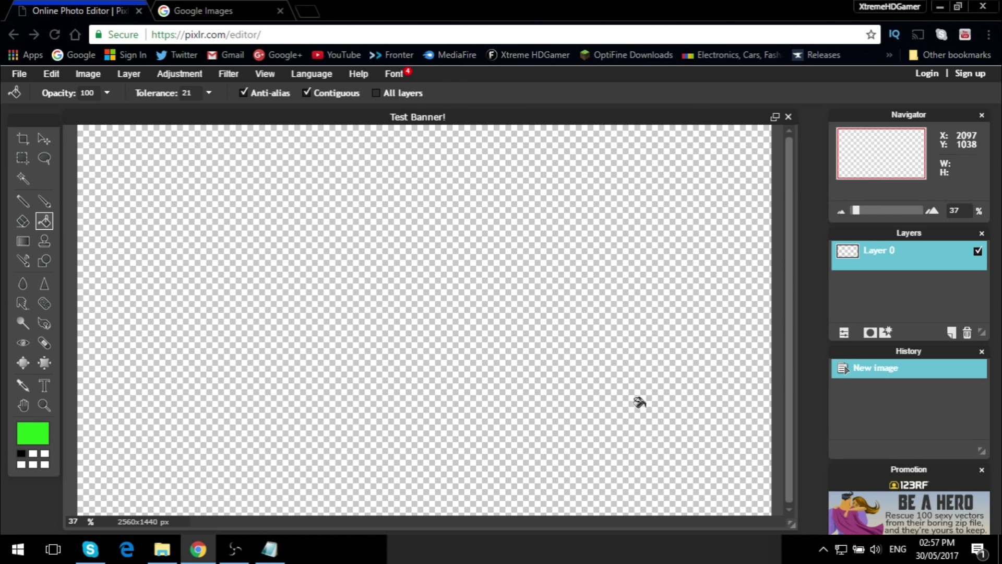
click(395, 248)
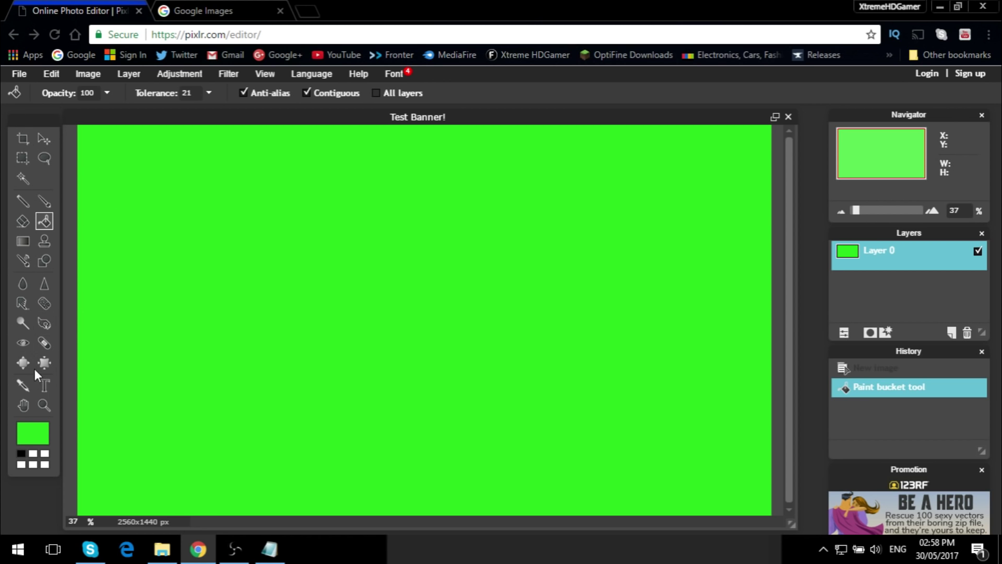
Step: Choose the teal-blue preset for the Gradient tool
click(21, 242)
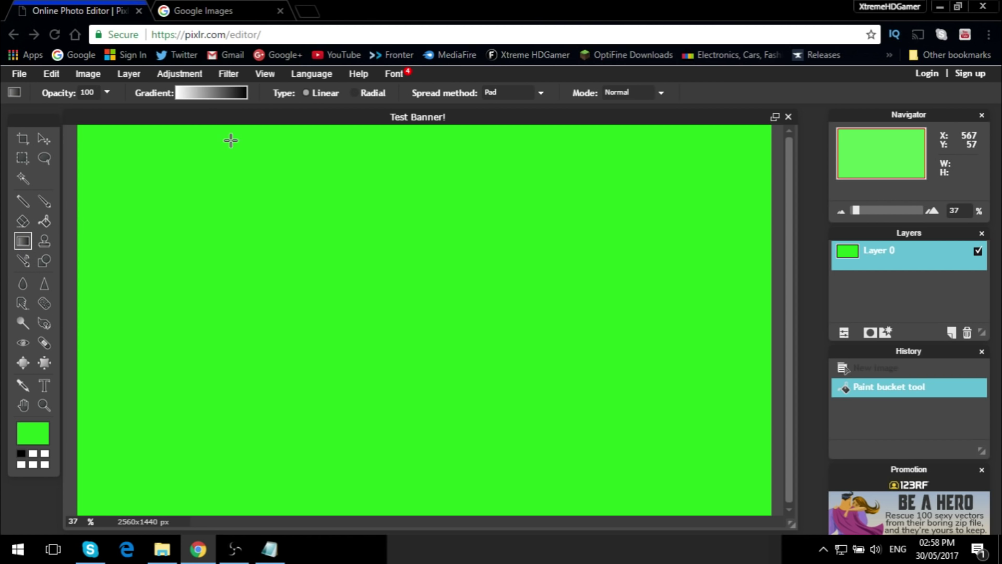
click(208, 93)
scroll(327, 231, down, 1)
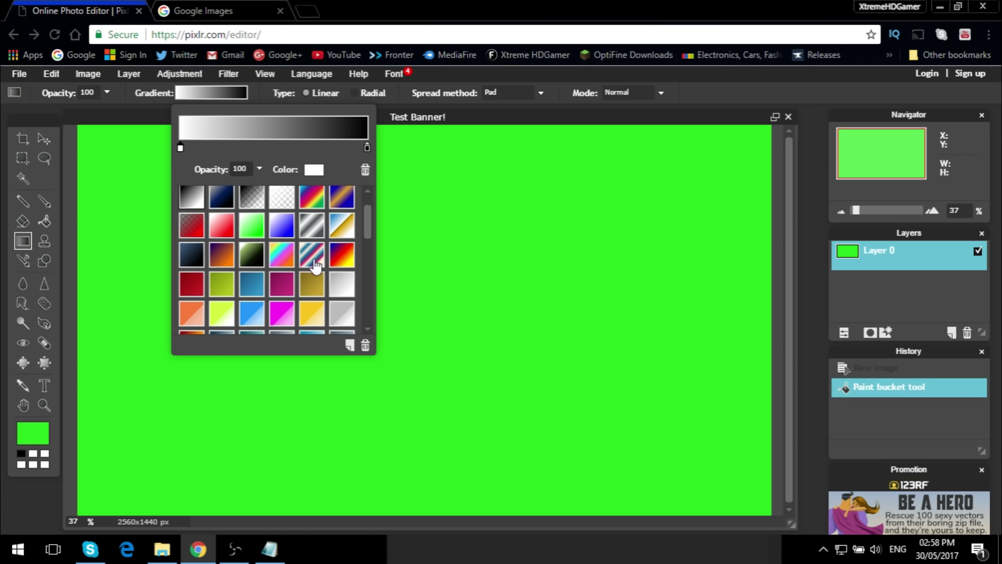
mouse_move(368, 220)
mouse_down()
mouse_move(363, 271)
mouse_move(372, 213)
mouse_up()
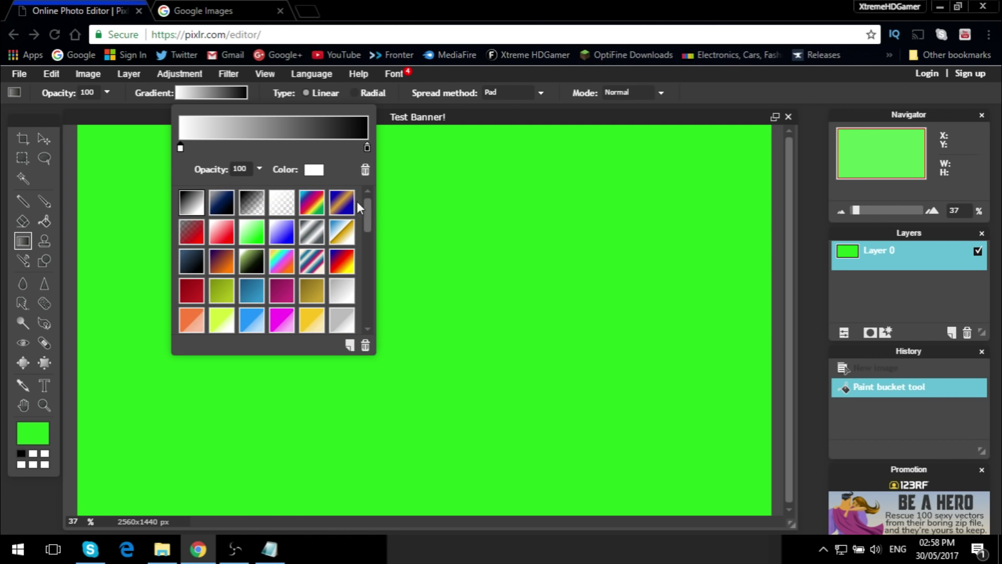
click(251, 291)
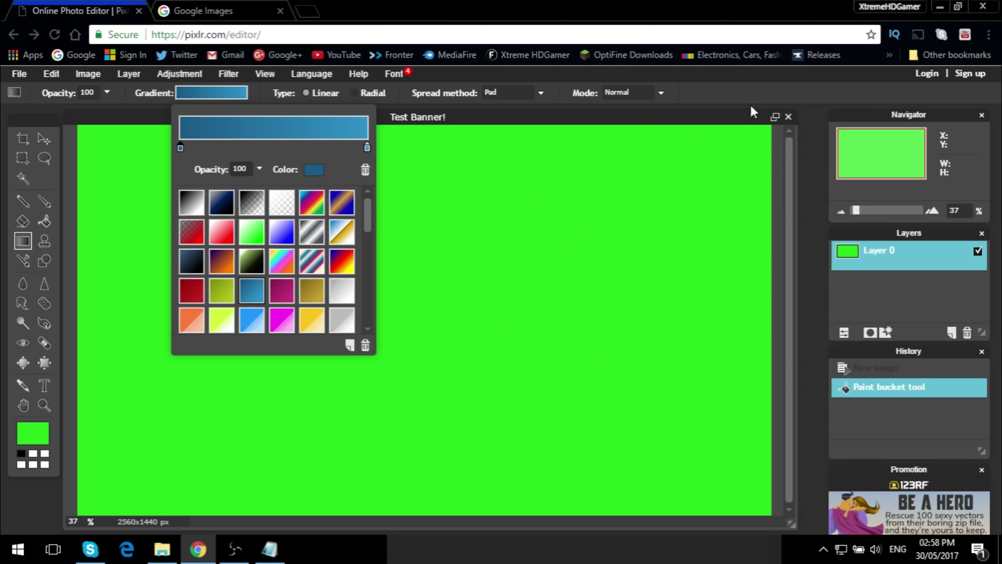
click(734, 95)
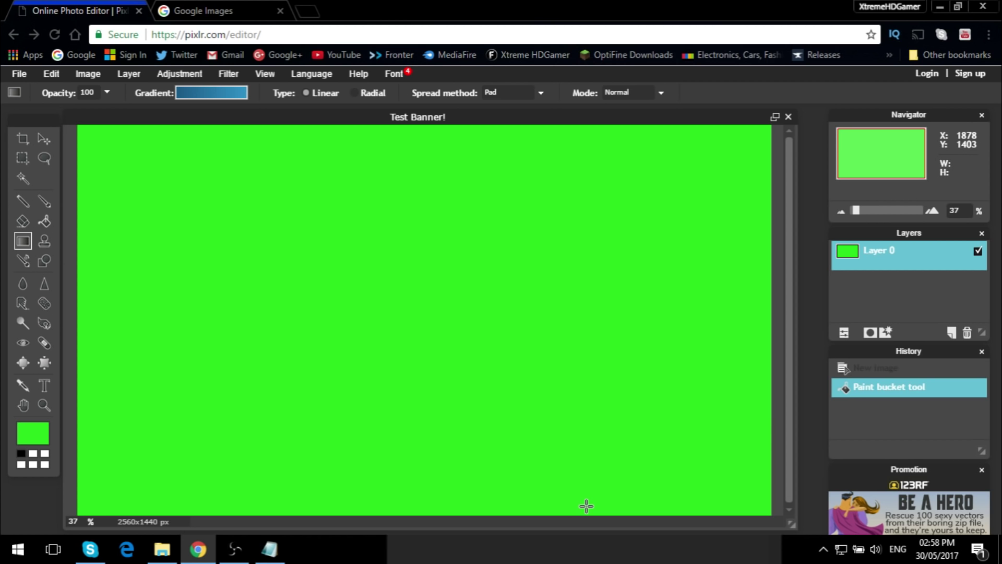
Step: Draw the teal-blue gradient across the canvas from lower left to upper right
drag(587, 510, 587, 135)
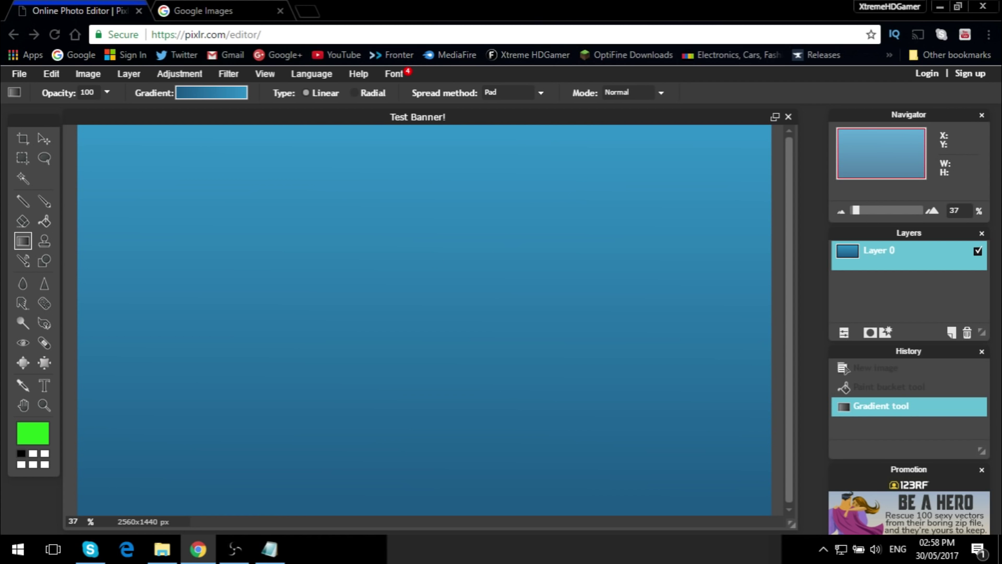
drag(111, 176, 595, 327)
drag(694, 245, 203, 288)
drag(192, 211, 170, 245)
drag(252, 419, 605, 232)
click(240, 9)
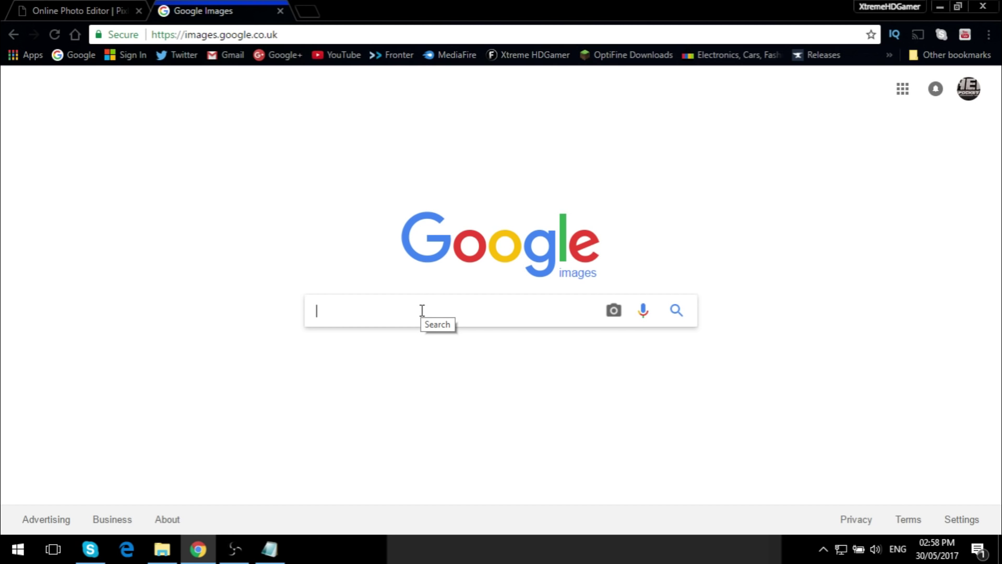
Step: Search Google Images for 'blue grunge background'
text(grunge backgroun)
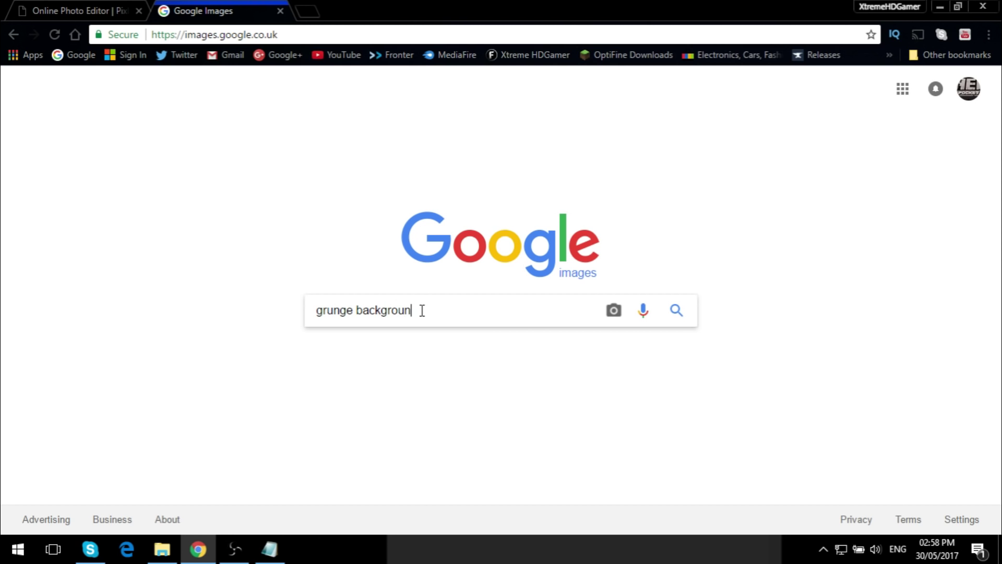
text(d)
key(Return)
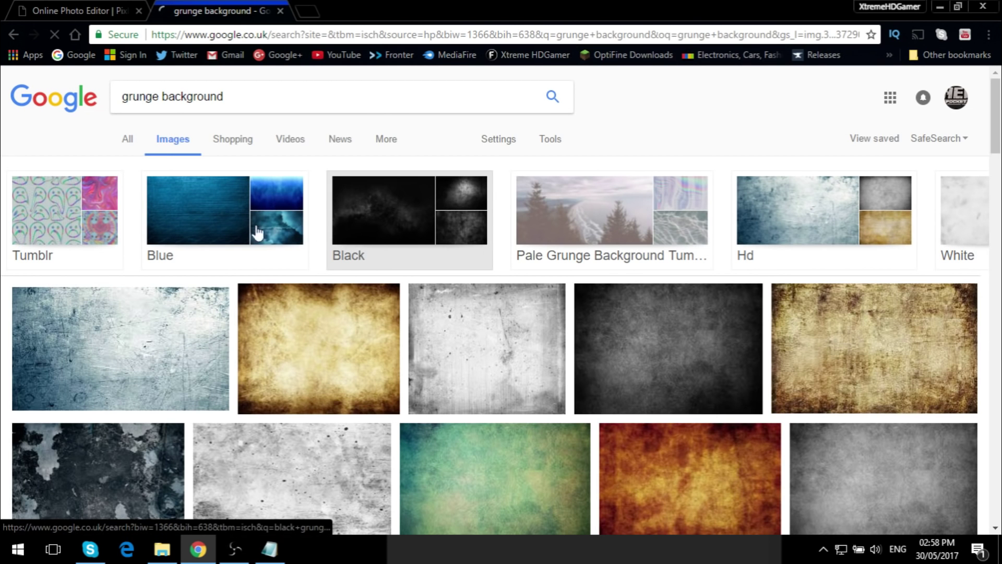
click(125, 97)
text(blue)
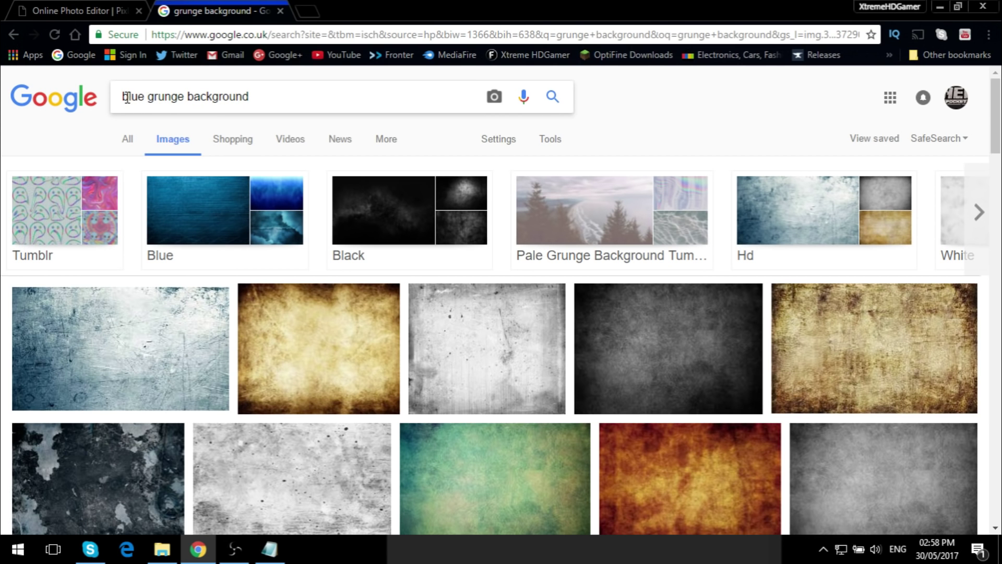
key(Return)
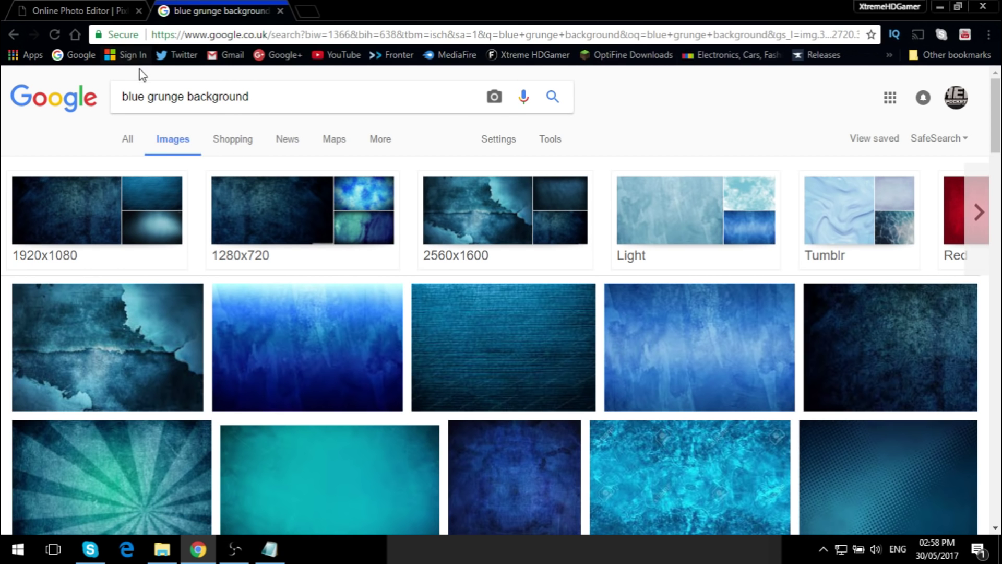
Step: Check the noted 2560x1440 size and narrow results to 2560x1600 images
click(270, 549)
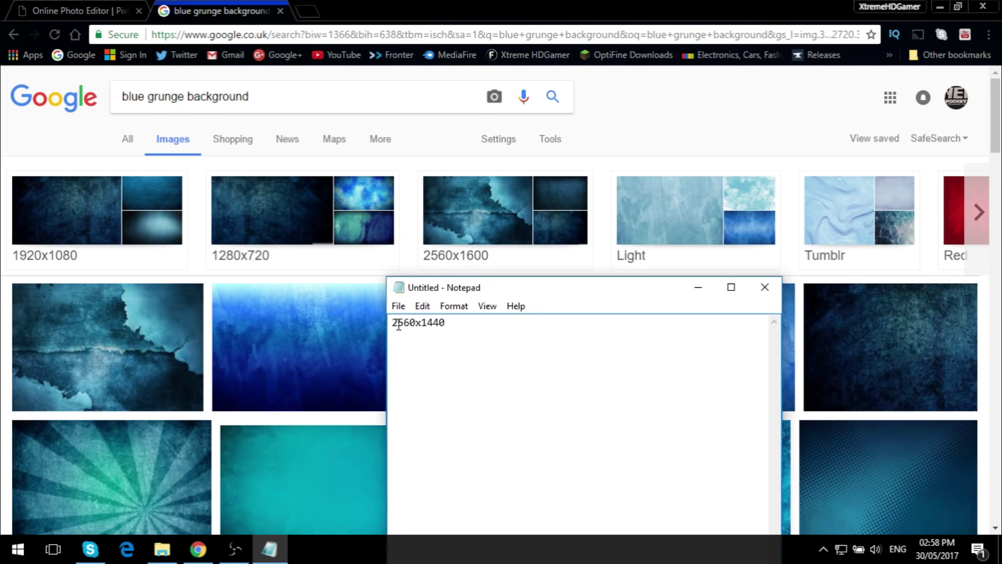
drag(398, 324, 460, 318)
click(517, 9)
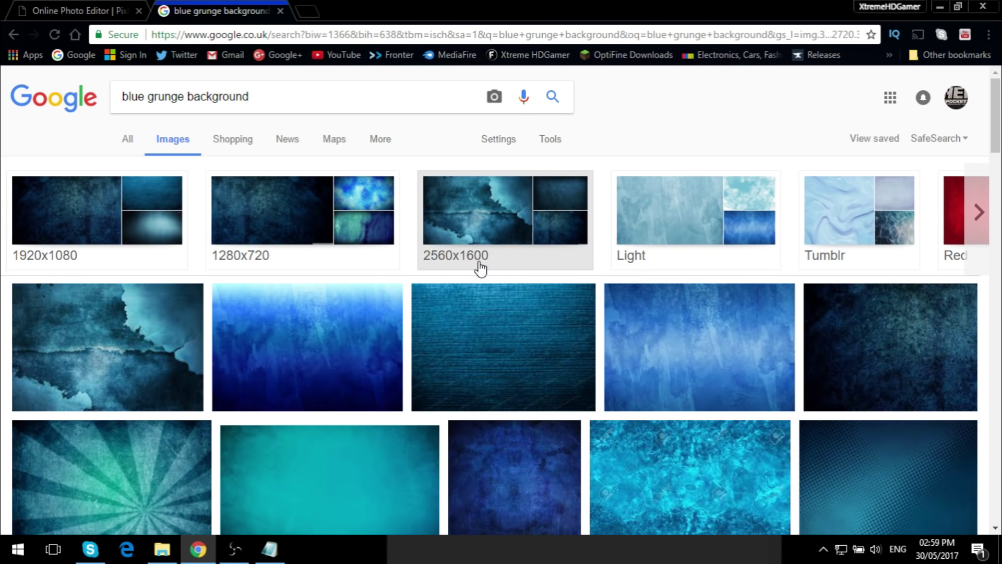
click(269, 549)
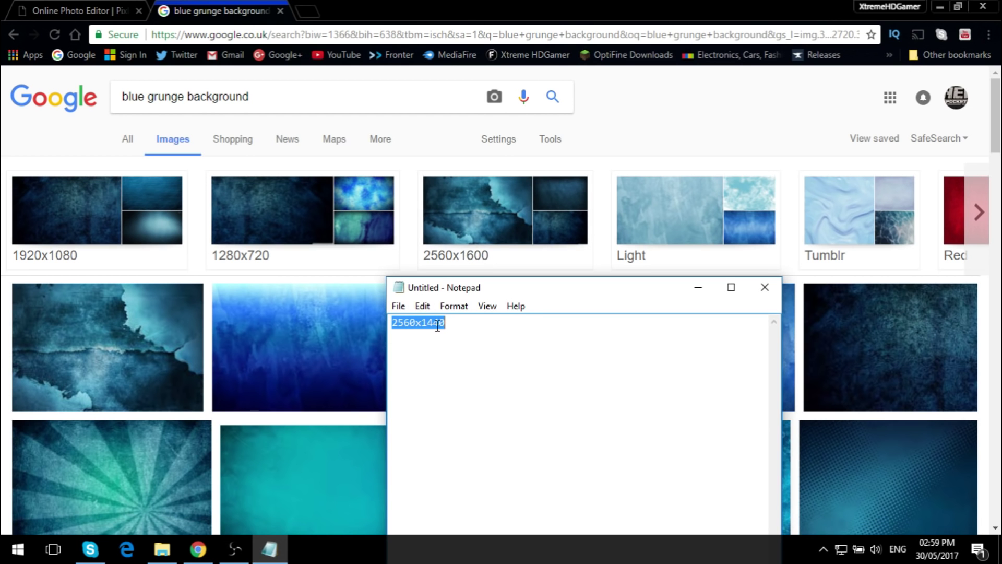
click(539, 7)
click(467, 255)
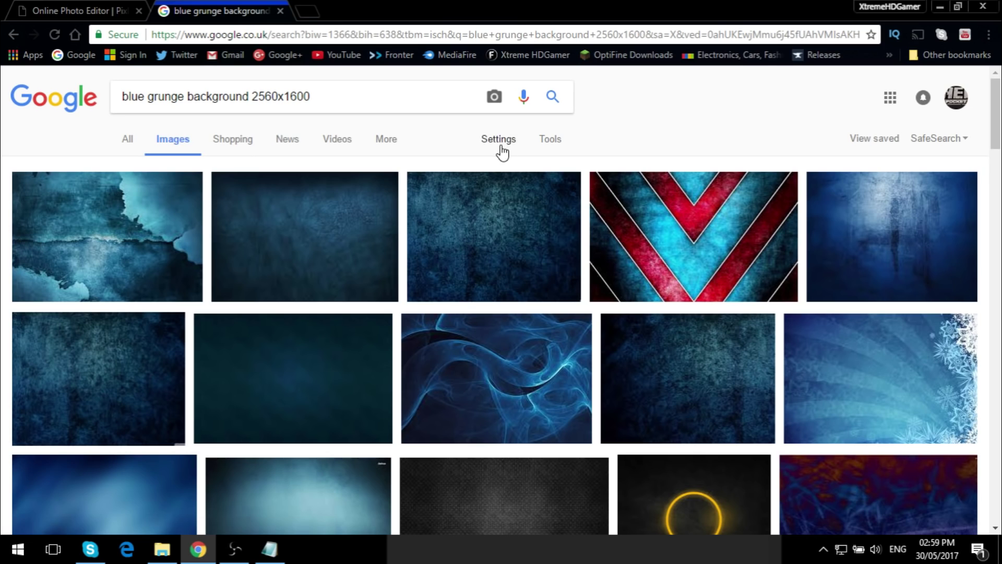
Step: Browse the results and open the WallpaperSafari grunge wallpaper preview
scroll(517, 179, down, 2)
scroll(516, 179, down, 7)
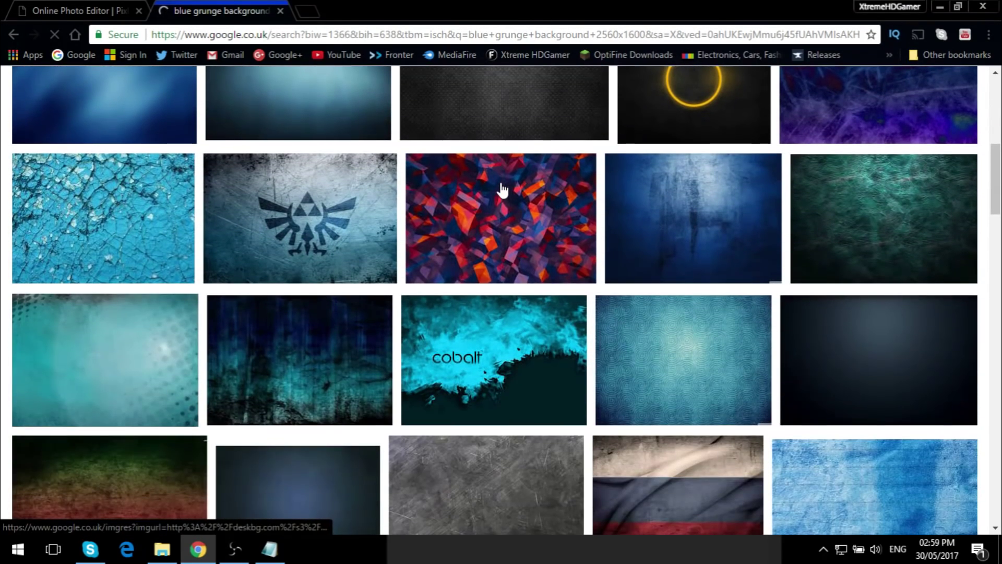
scroll(620, 213, down, 3)
scroll(619, 213, up, 10)
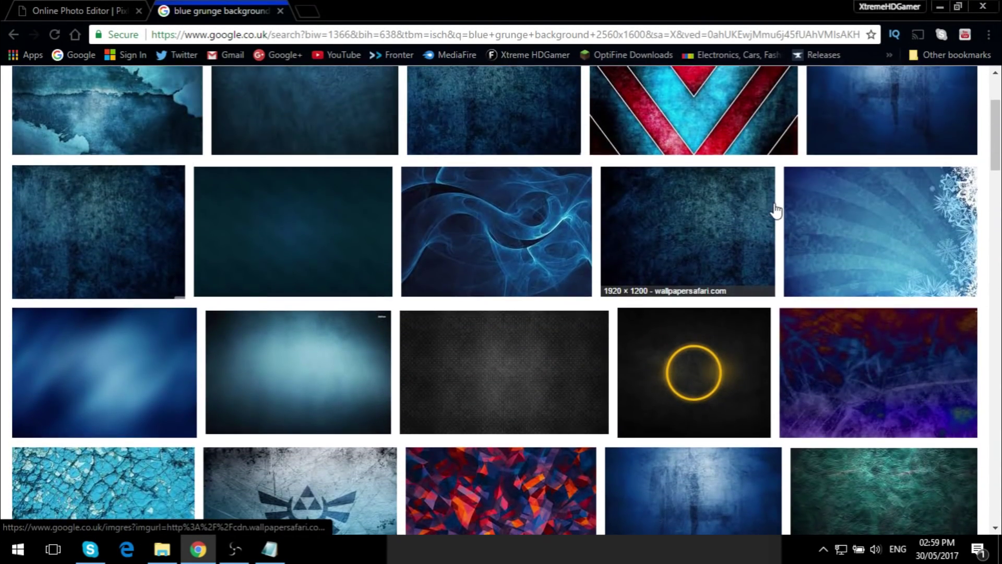
scroll(335, 224, down, 5)
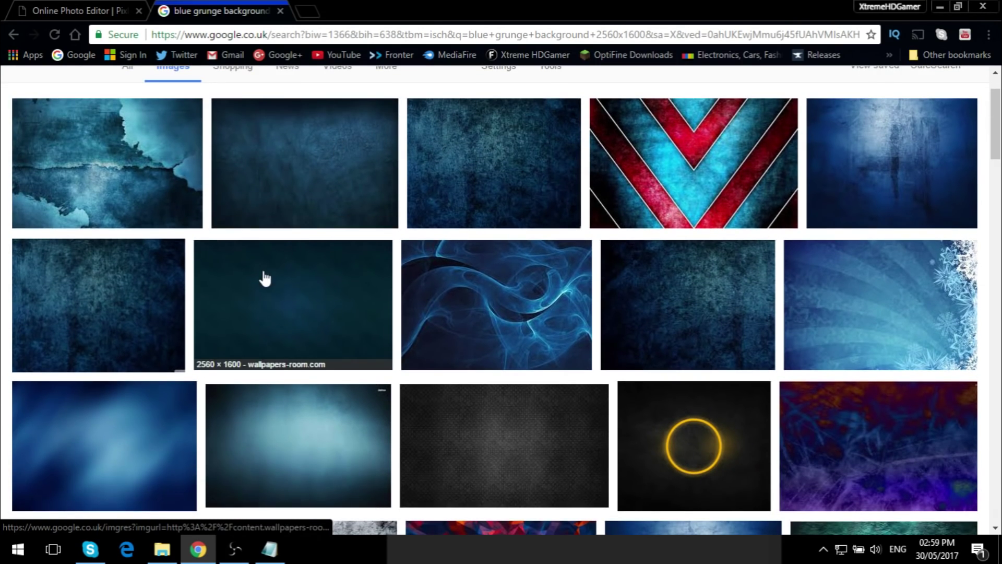
scroll(256, 328, down, 8)
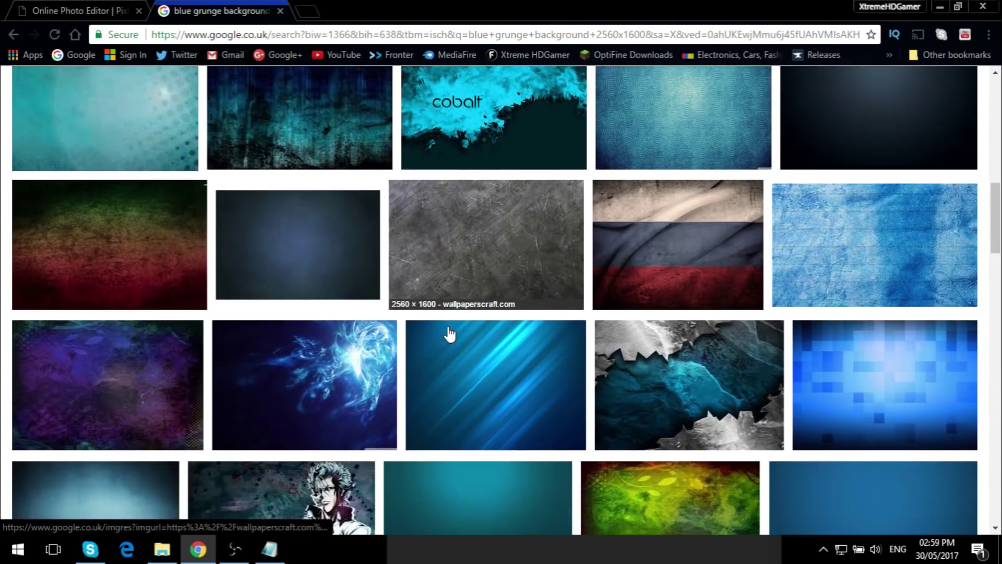
scroll(448, 337, down, 2)
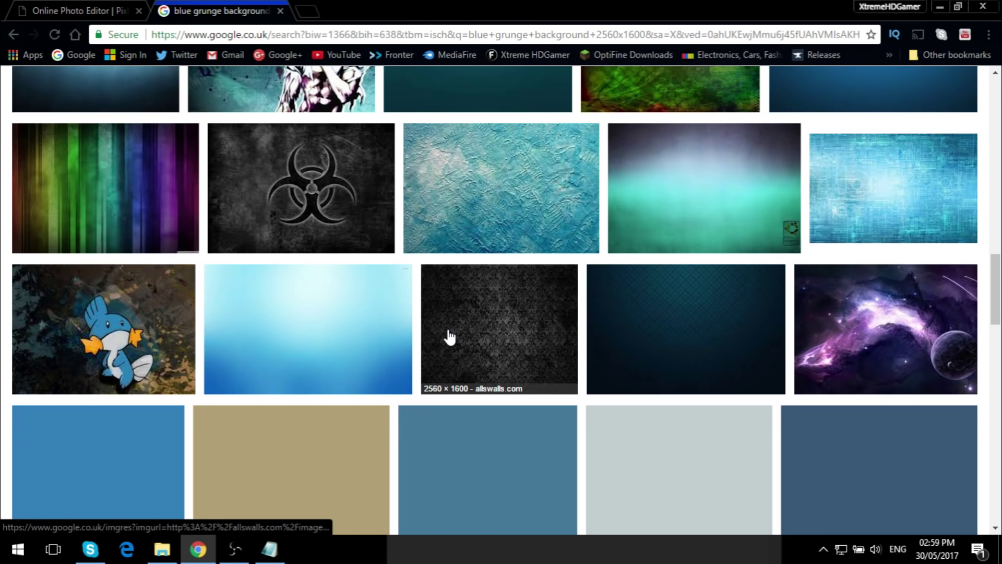
scroll(795, 269, up, 15)
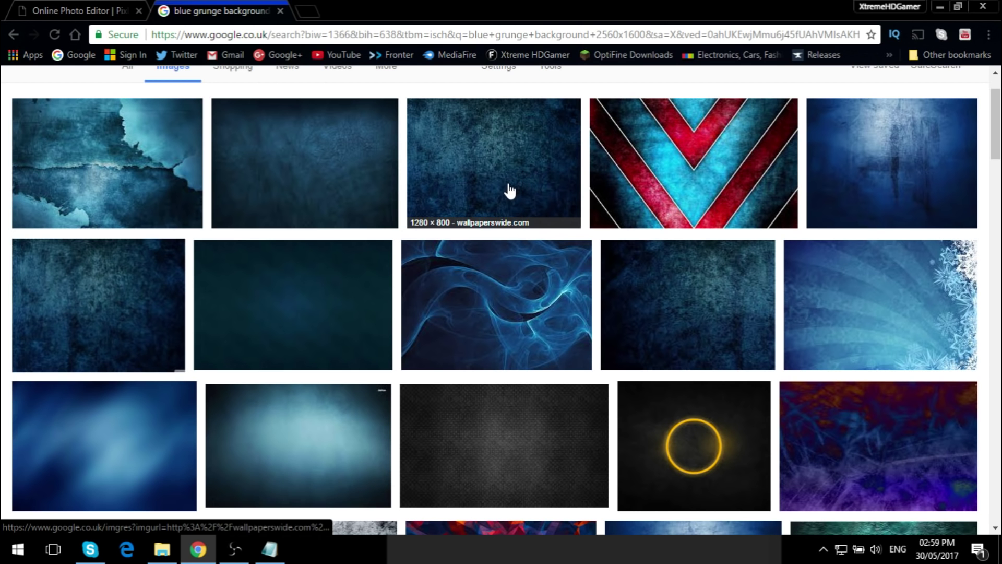
click(718, 314)
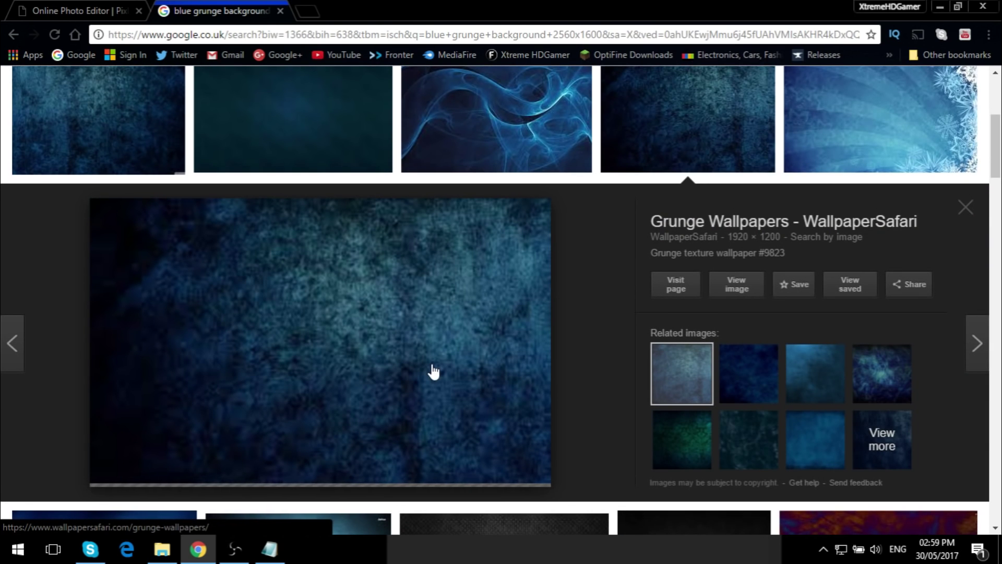
Step: Save the blue fractal wallpaper as blue1.jpg and return to Pixlr Editor
key(Left)
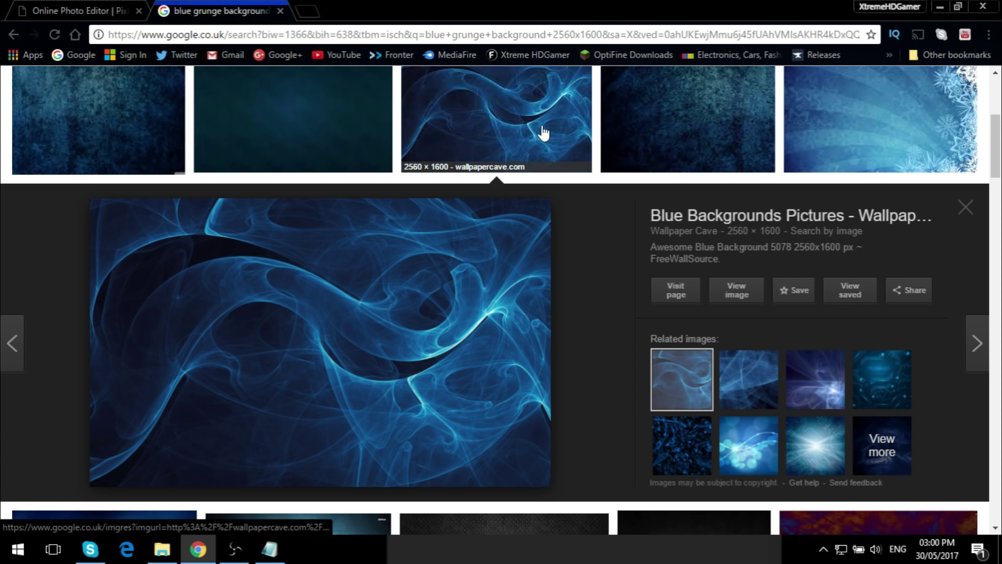
right_click(345, 300)
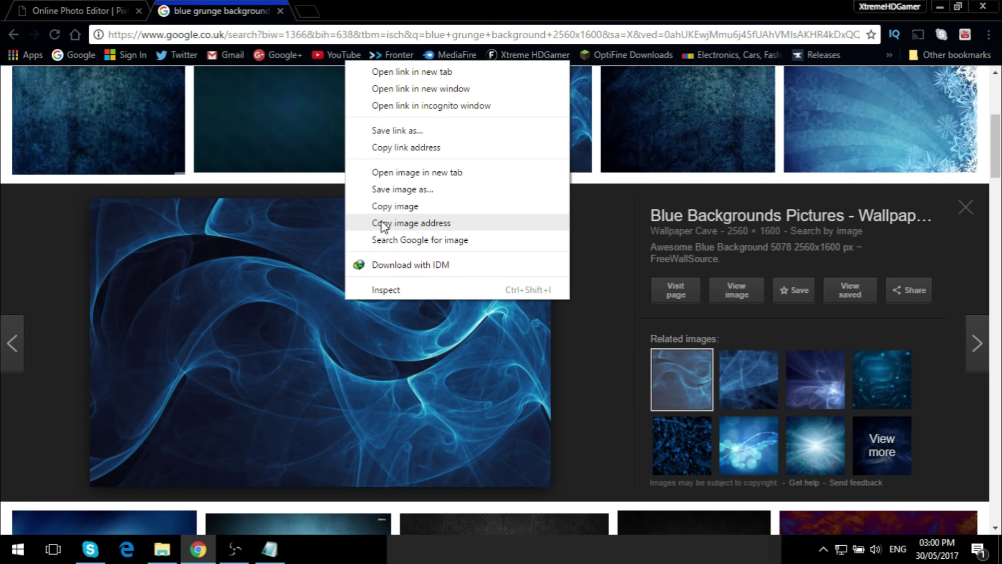
click(403, 190)
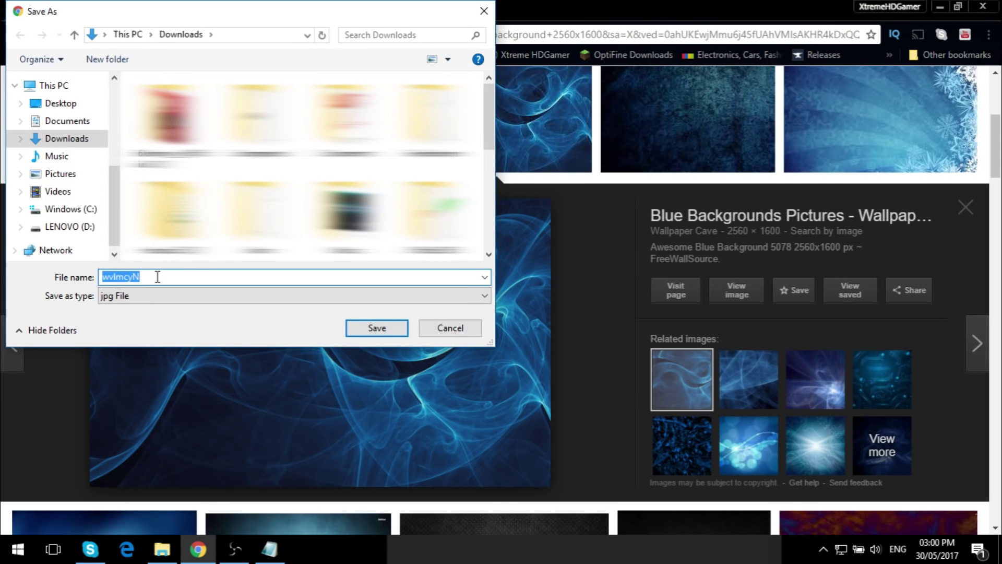
text(blue1)
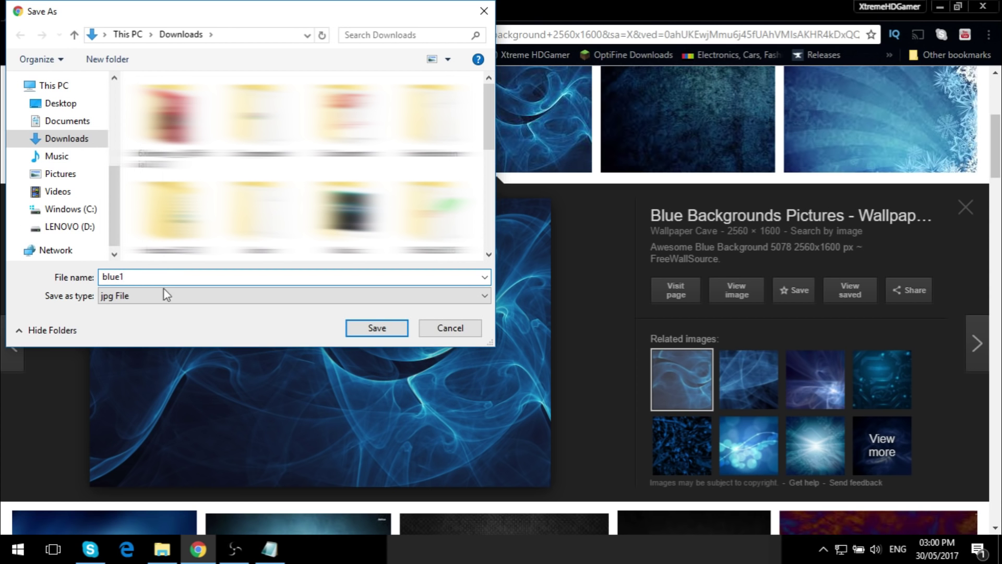
click(385, 328)
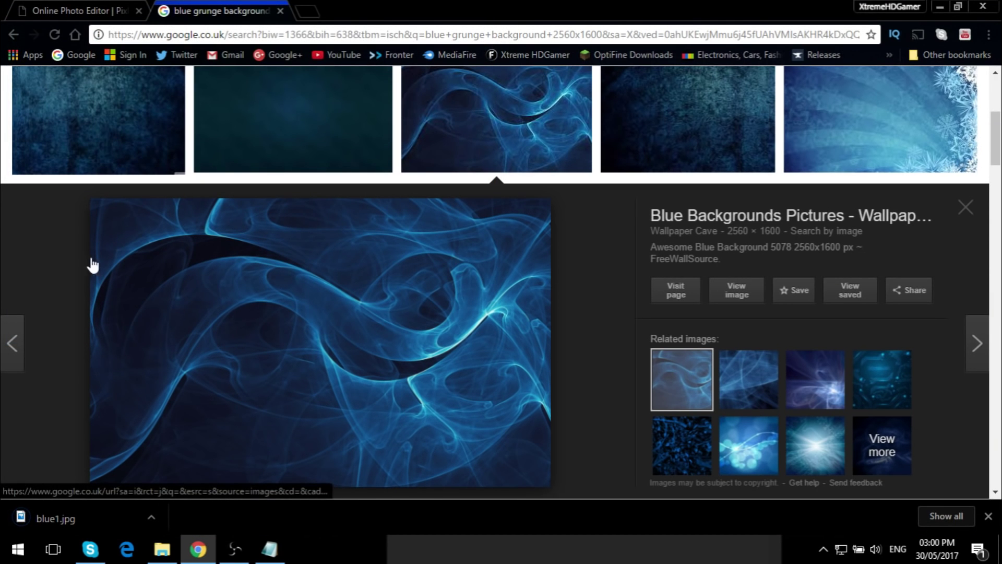
click(78, 10)
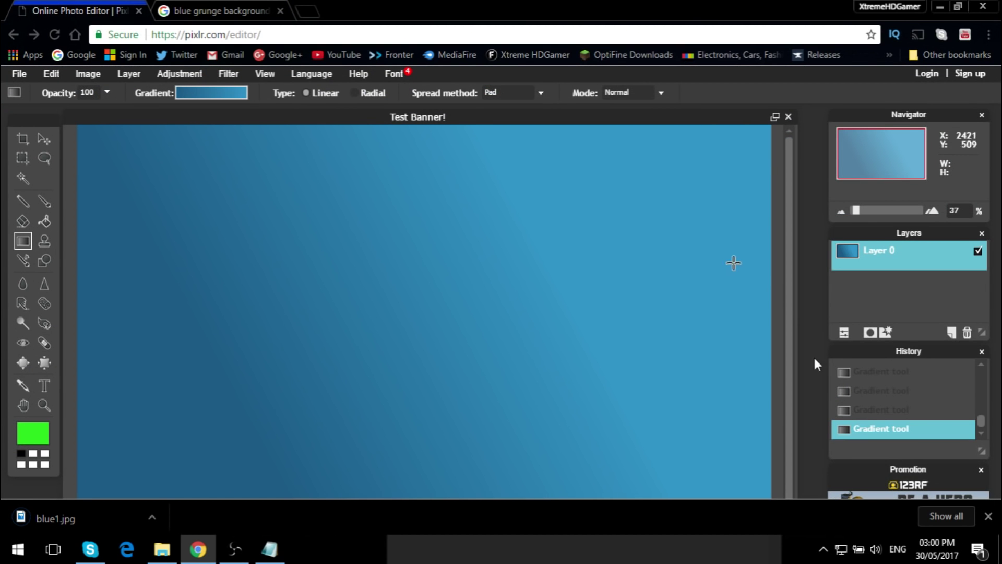
Step: Open blue.jpg in Pixlr Editor and select the entire image
click(988, 516)
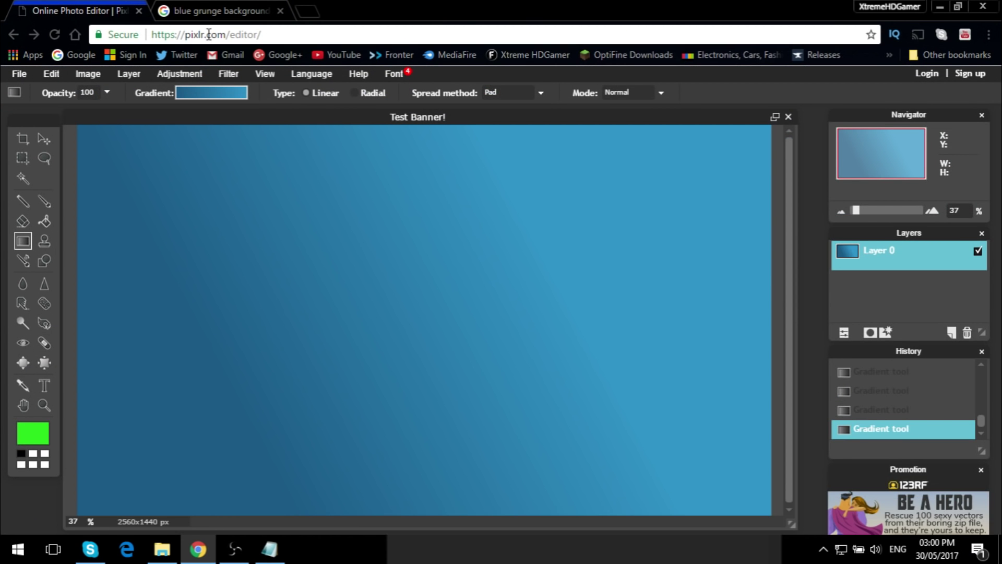
click(24, 72)
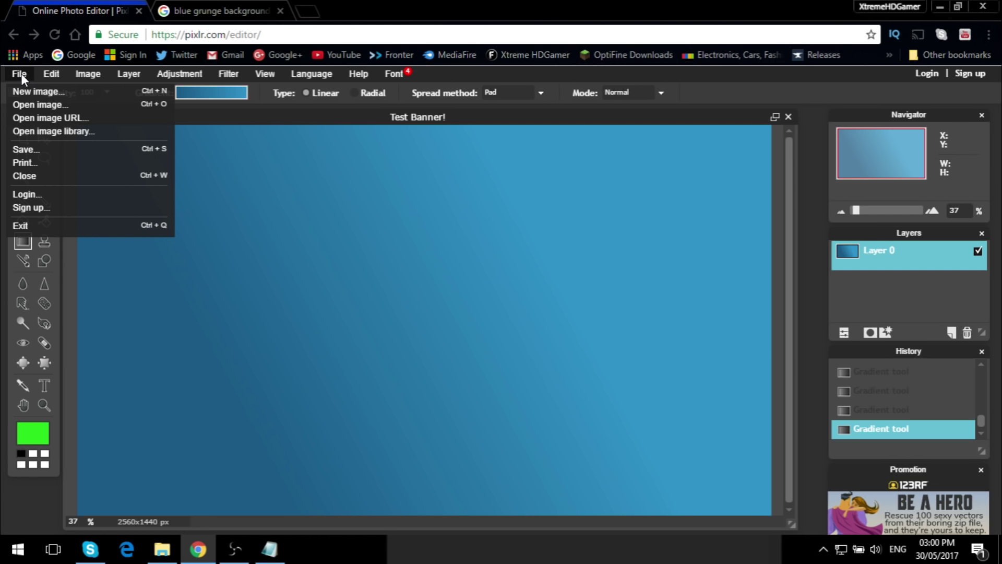
click(30, 103)
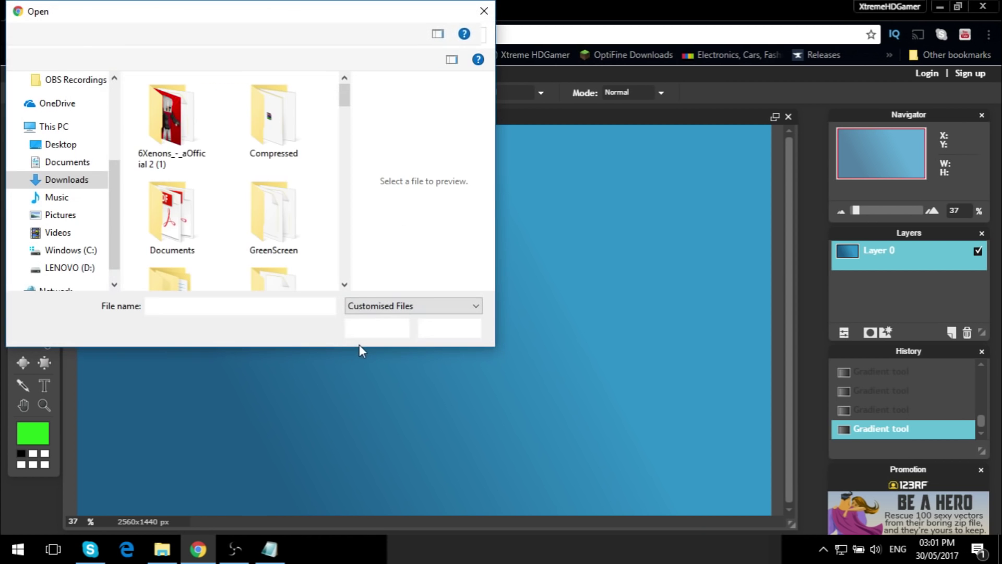
text(blue)
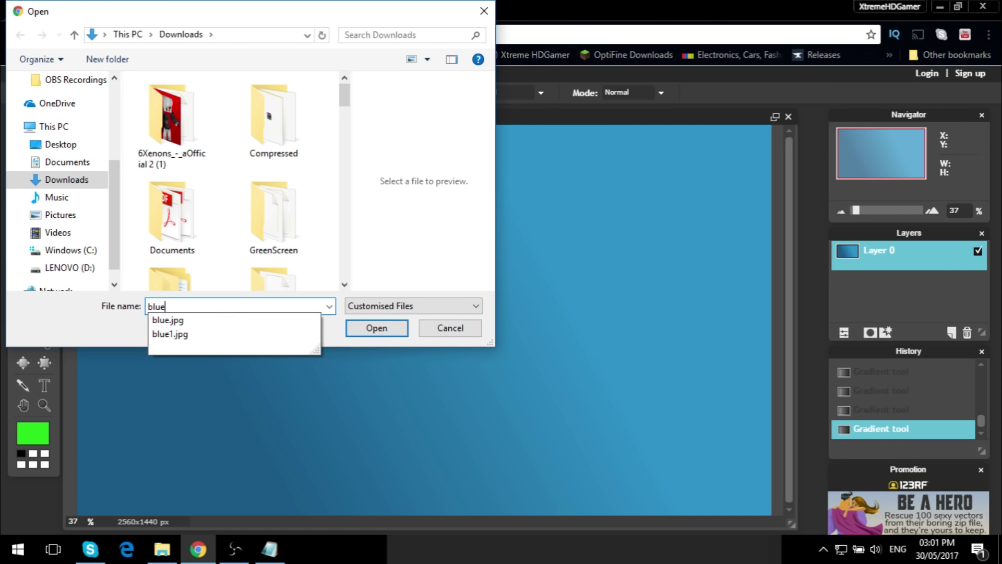
click(317, 320)
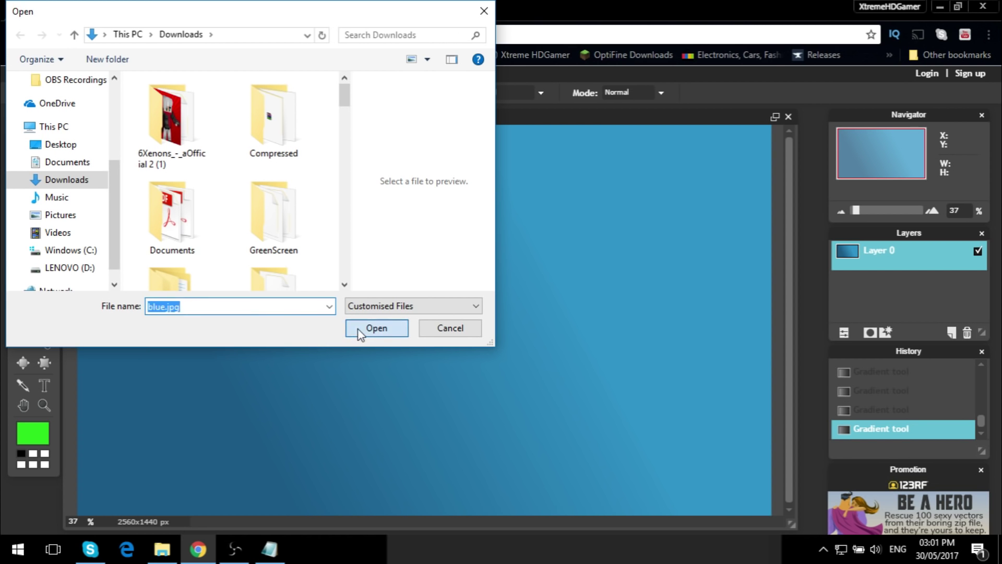
click(358, 328)
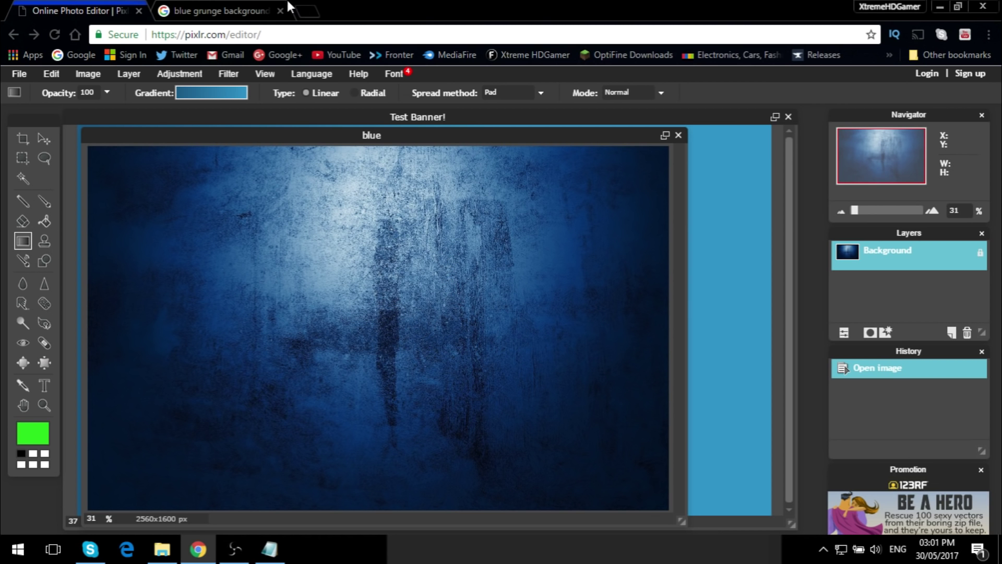
click(256, 9)
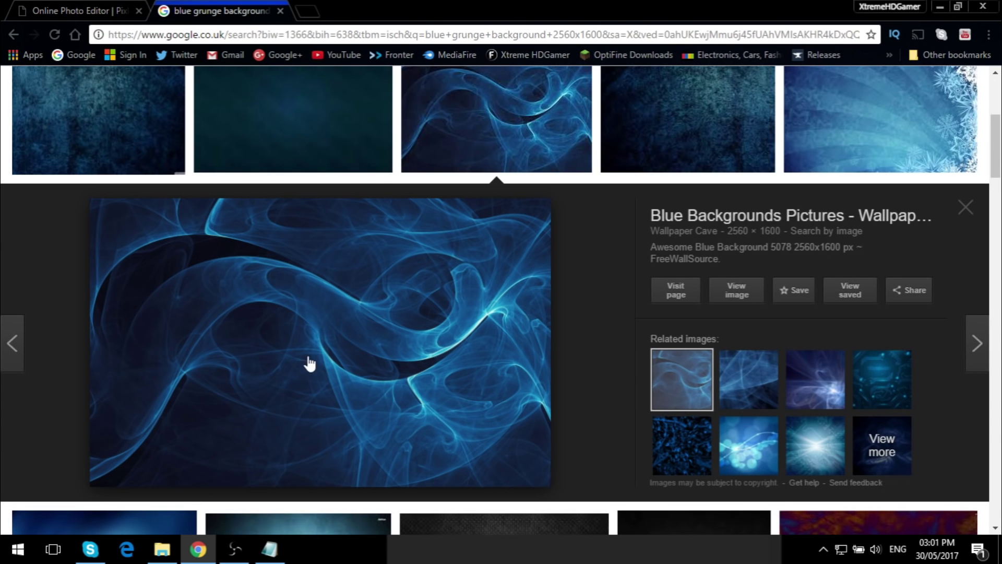
click(24, 10)
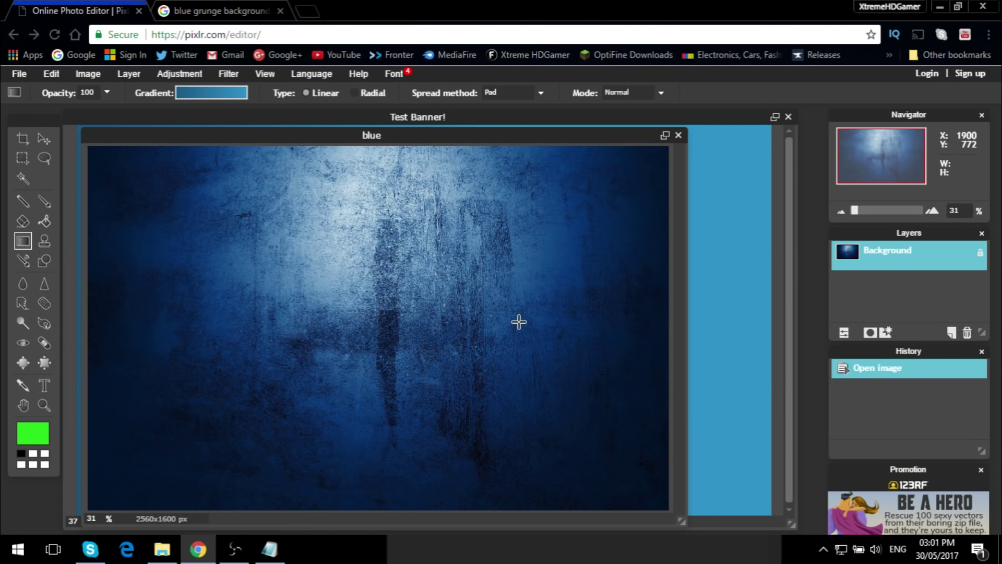
key(ctrl+a)
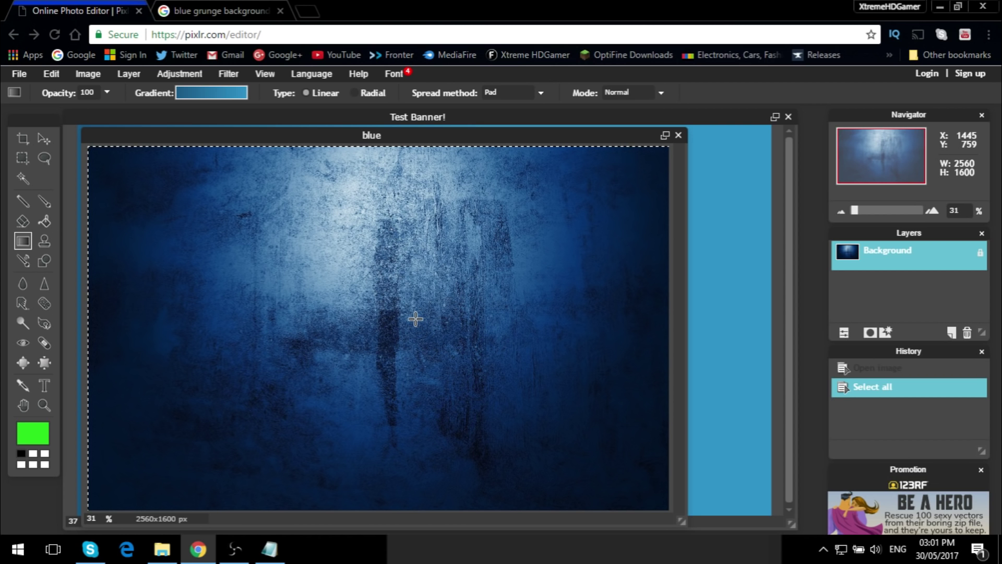
Step: Copy the blue grunge image and paste it into Test Banner! as Layer 1
key(ctrl+c)
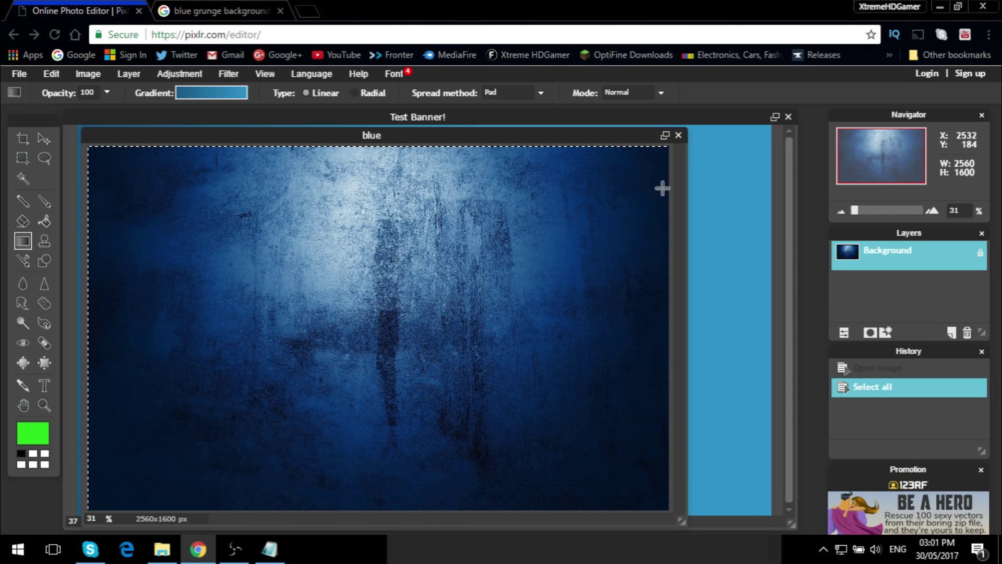
click(725, 122)
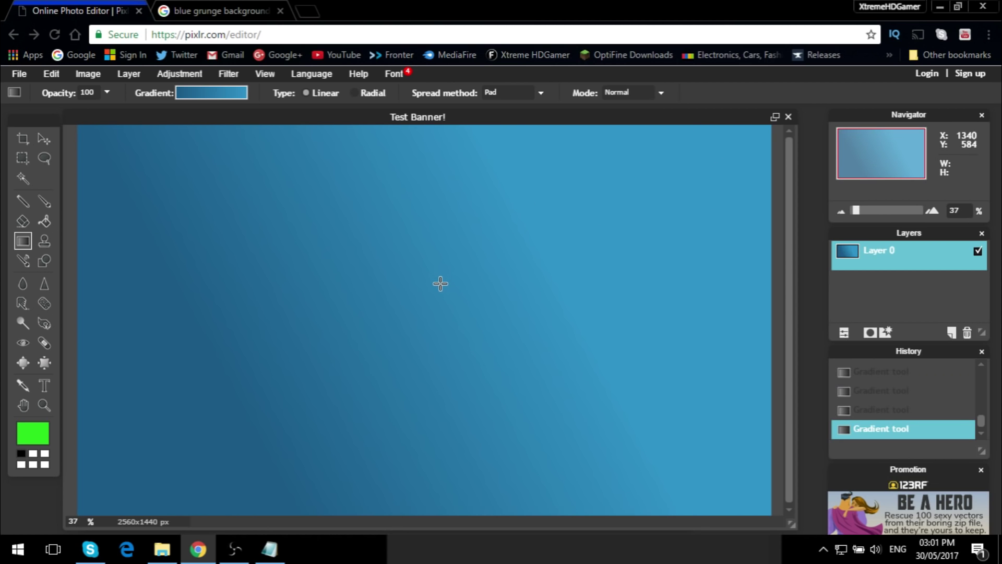
key(ctrl+v)
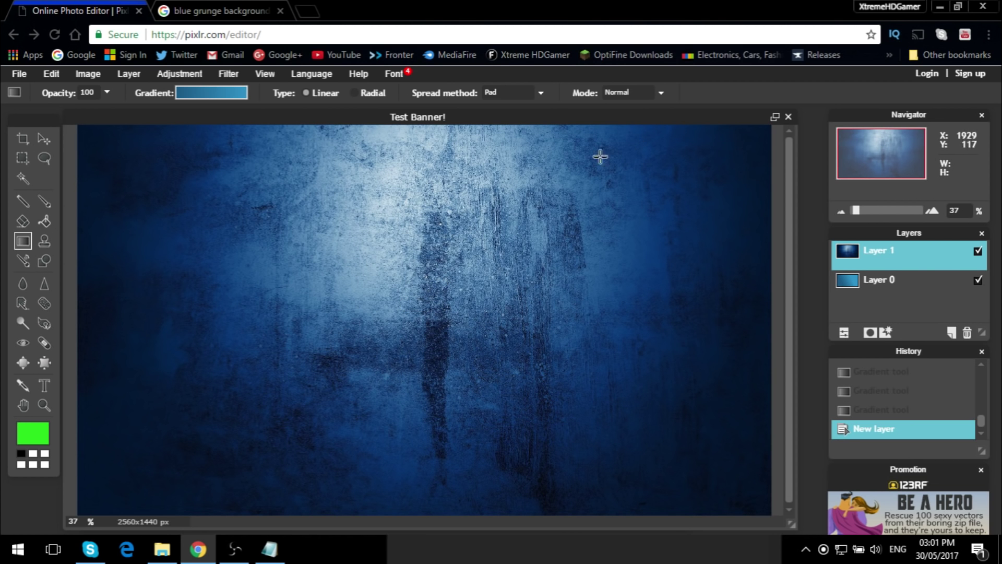
click(888, 285)
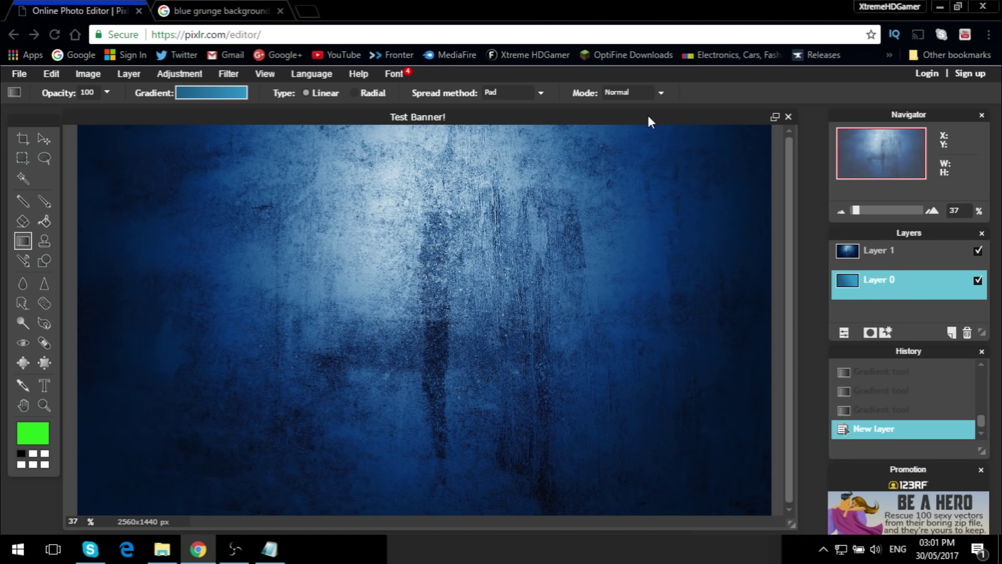
click(878, 249)
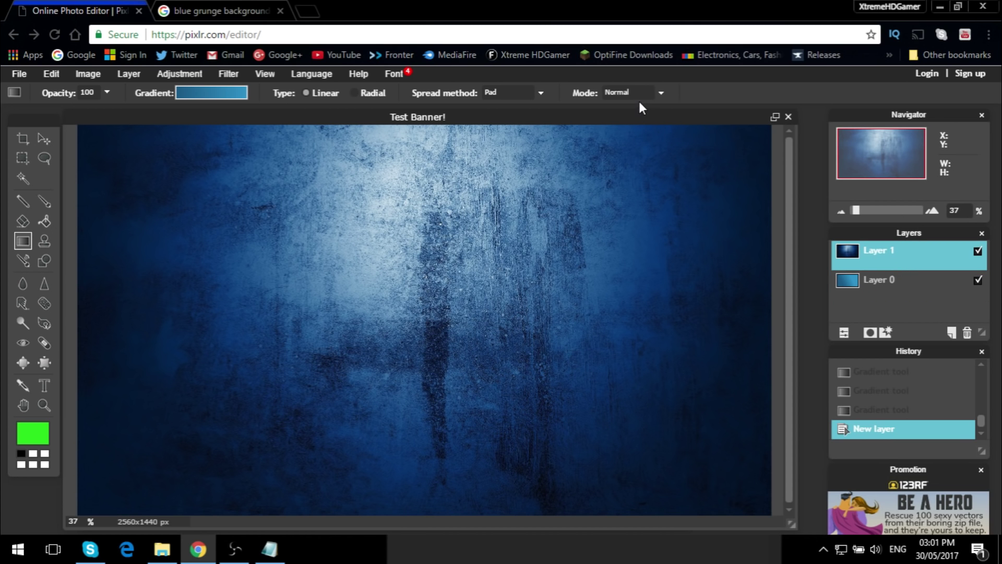
Step: Close the separate blue document without saving
drag(636, 116, 649, 189)
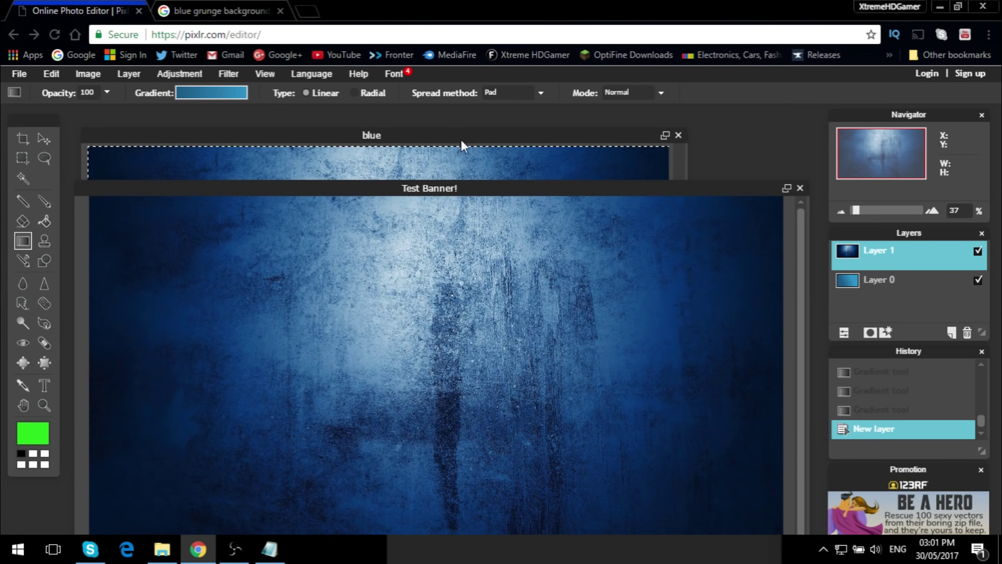
mouse_move(551, 192)
mouse_down()
mouse_move(558, 174)
mouse_move(557, 190)
mouse_up()
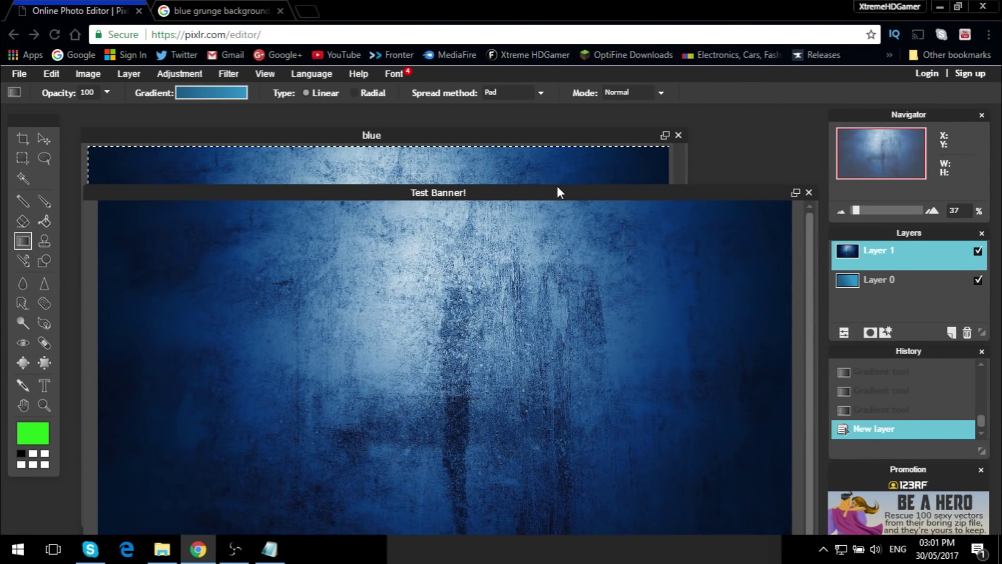
click(521, 137)
click(678, 135)
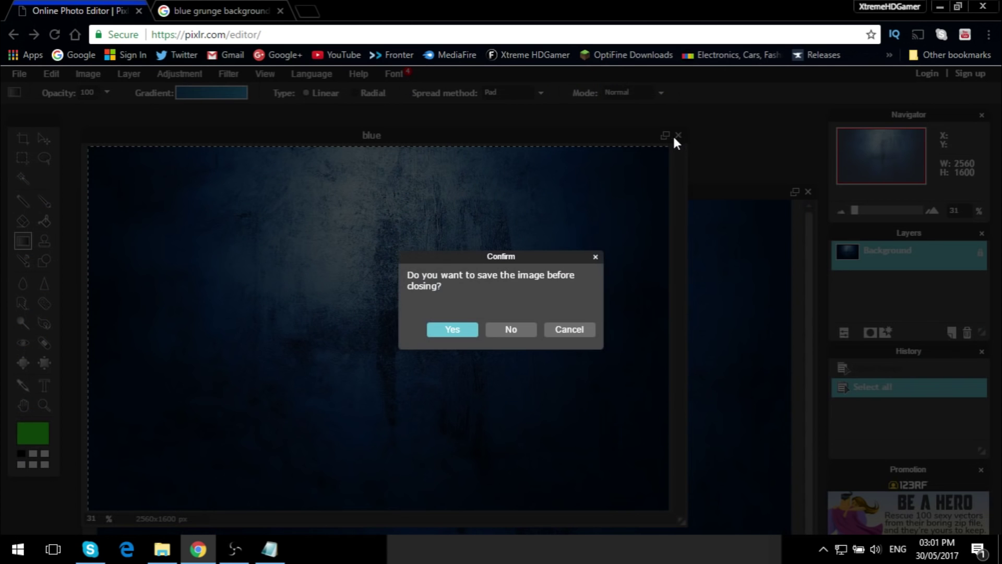
click(505, 328)
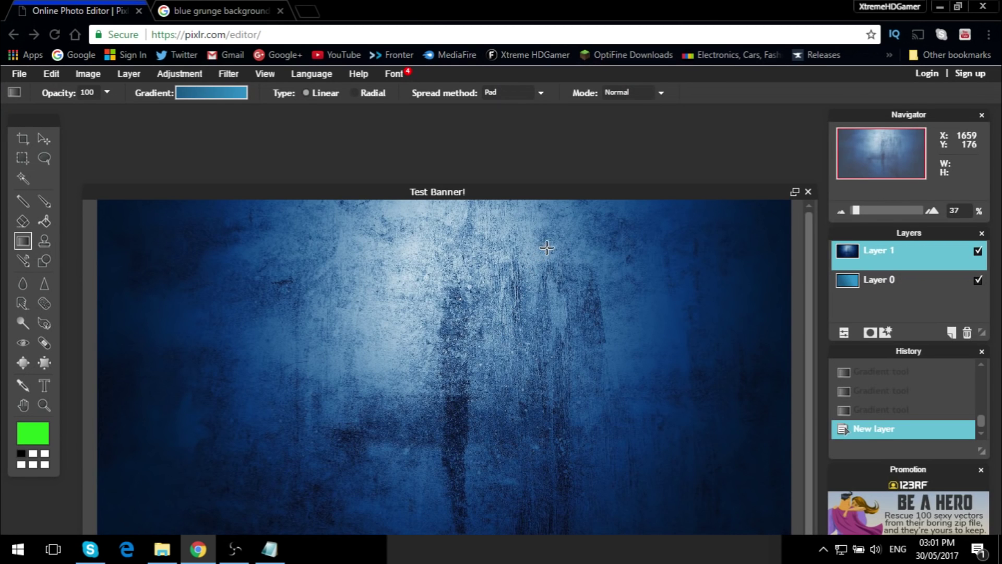
Step: Free-transform the grunge Layer 1 to cover the whole banner and apply it
drag(543, 195, 535, 119)
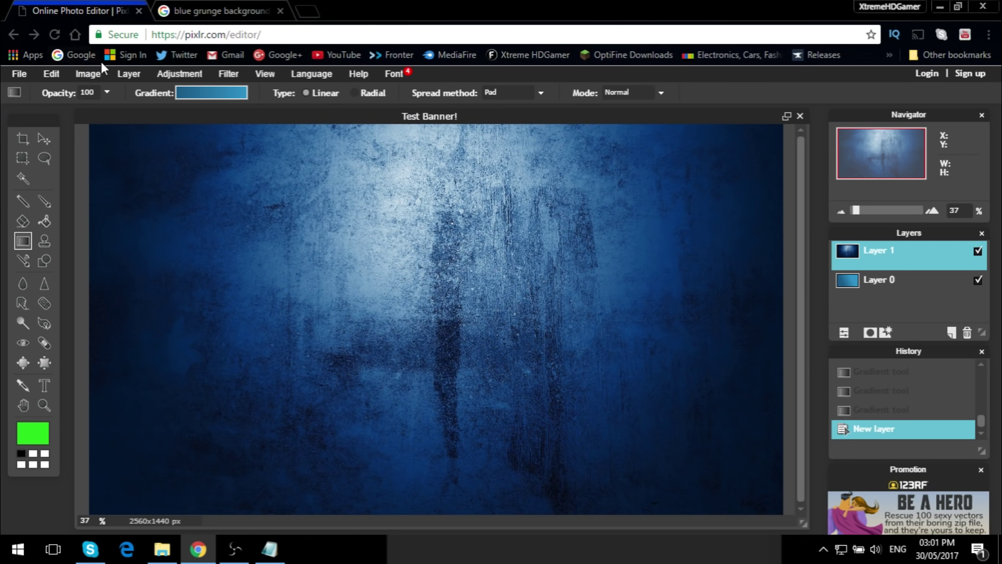
click(58, 74)
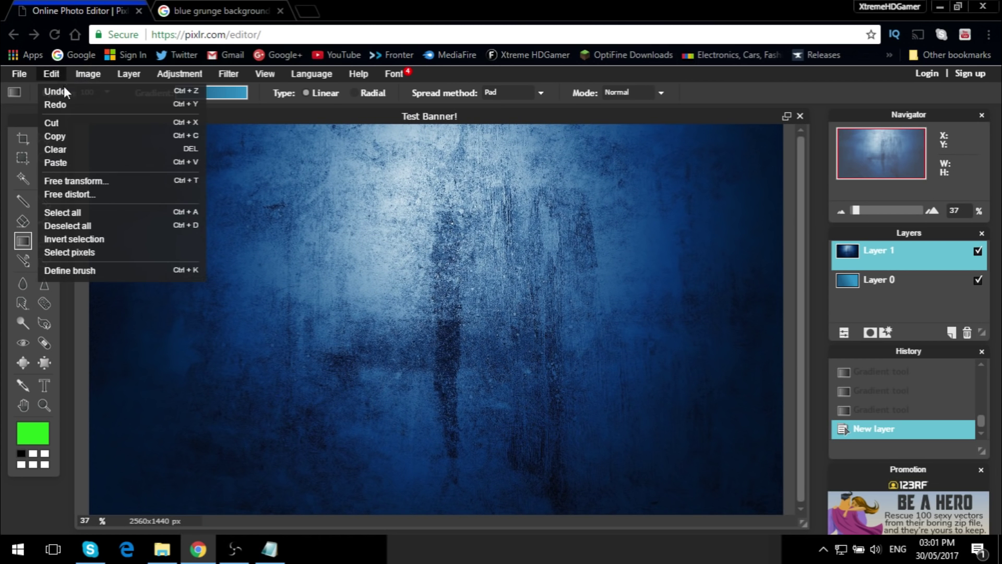
click(94, 183)
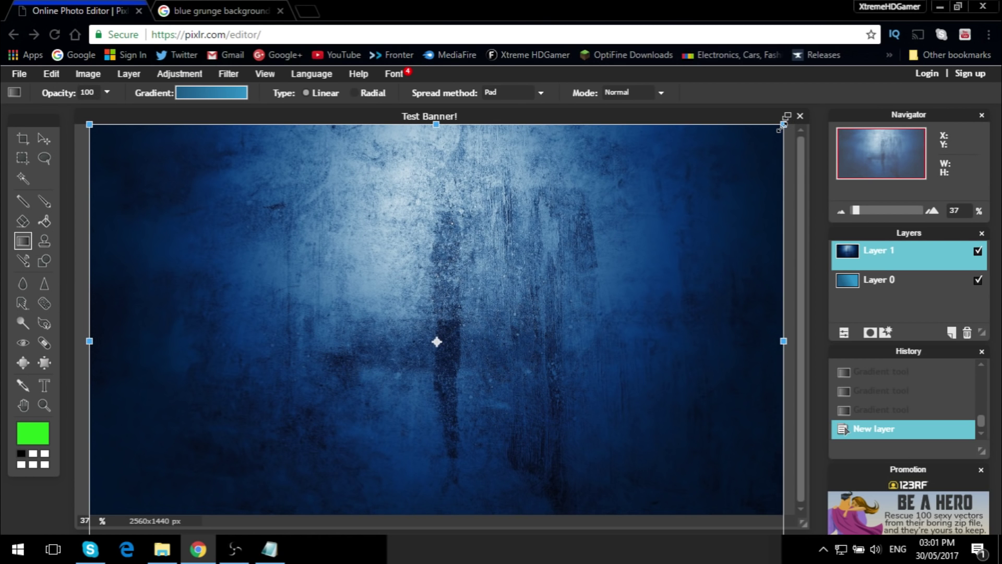
drag(783, 126, 807, 118)
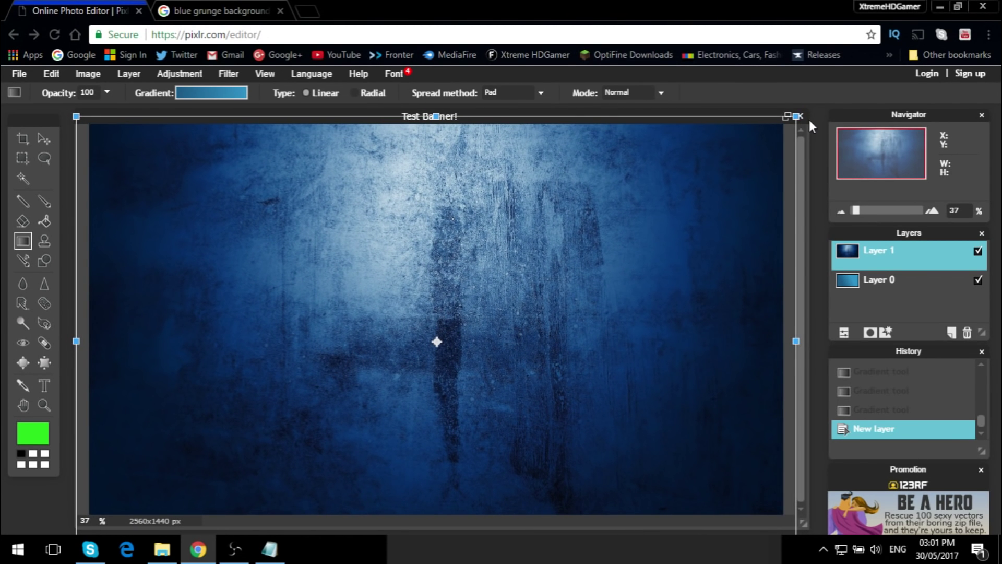
click(824, 89)
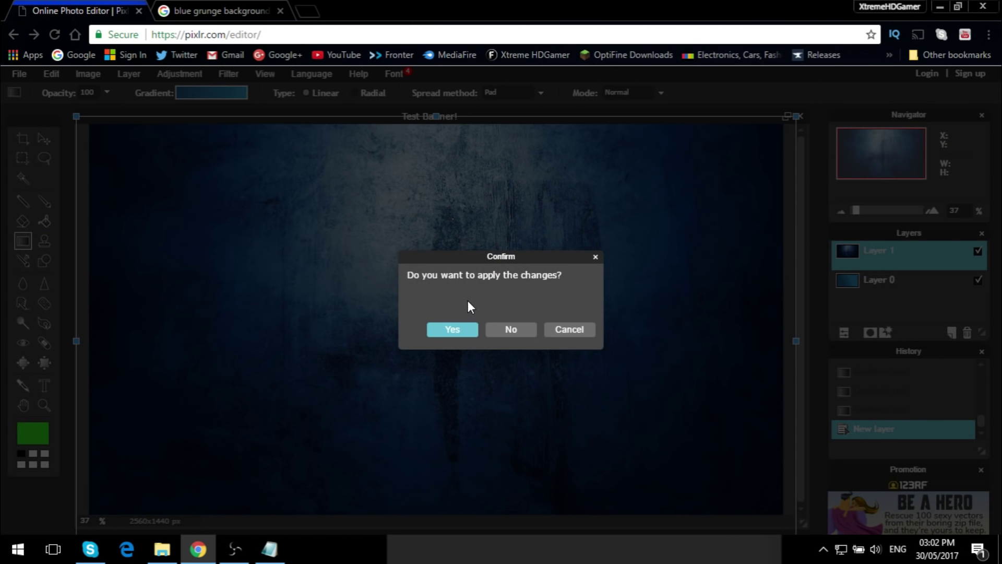
click(445, 329)
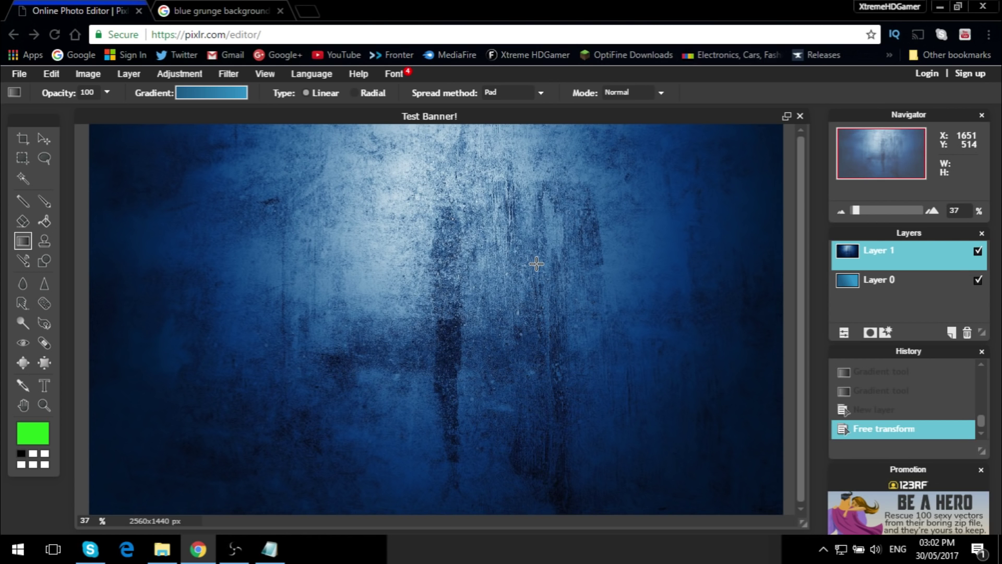
Step: Add a green text layer on the banner reading 'BEAST CHANNEL!!'
click(49, 386)
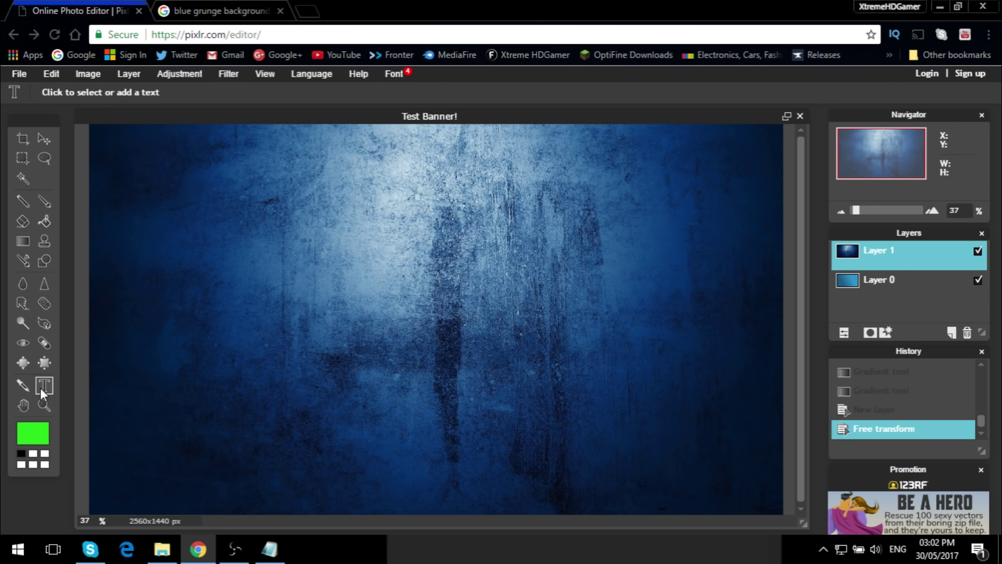
click(338, 306)
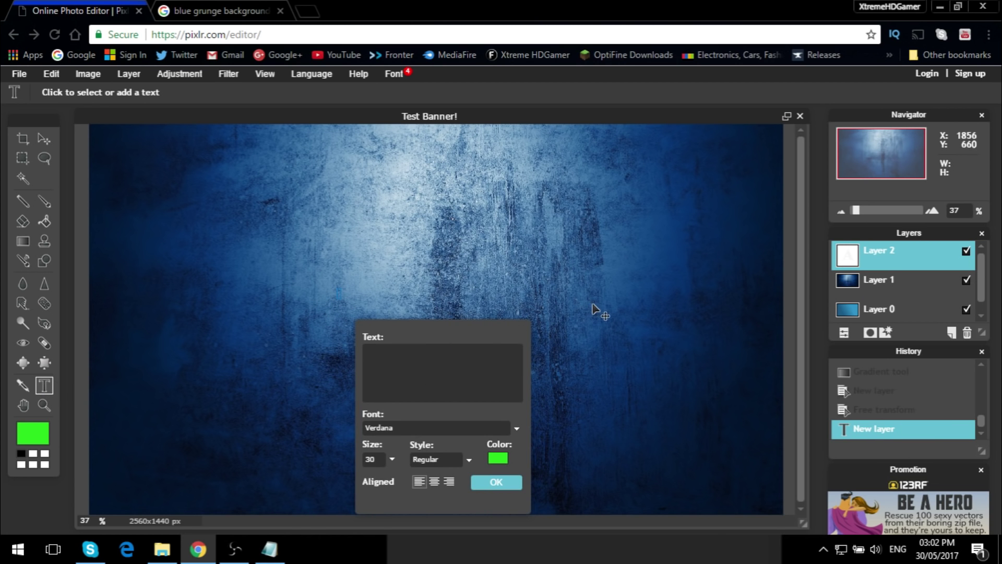
drag(447, 329, 648, 288)
click(591, 327)
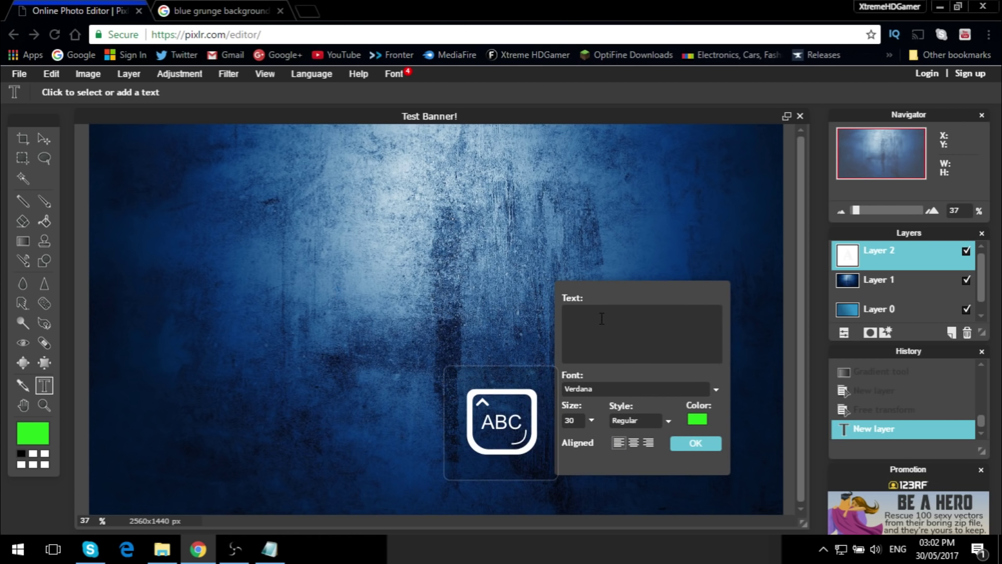
text(BEAST)
key(BackSpace)
key(BackSpace)
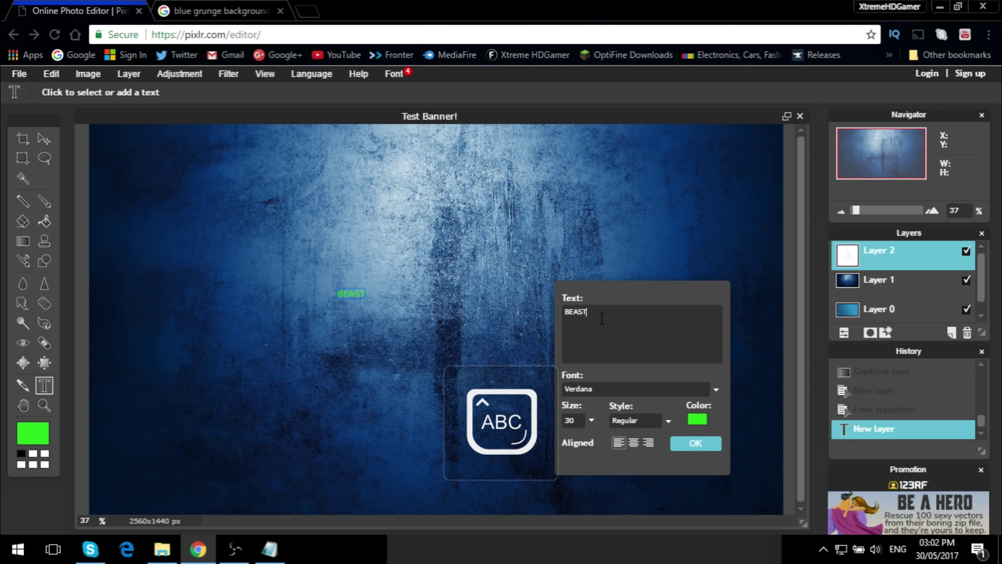
text(ST)
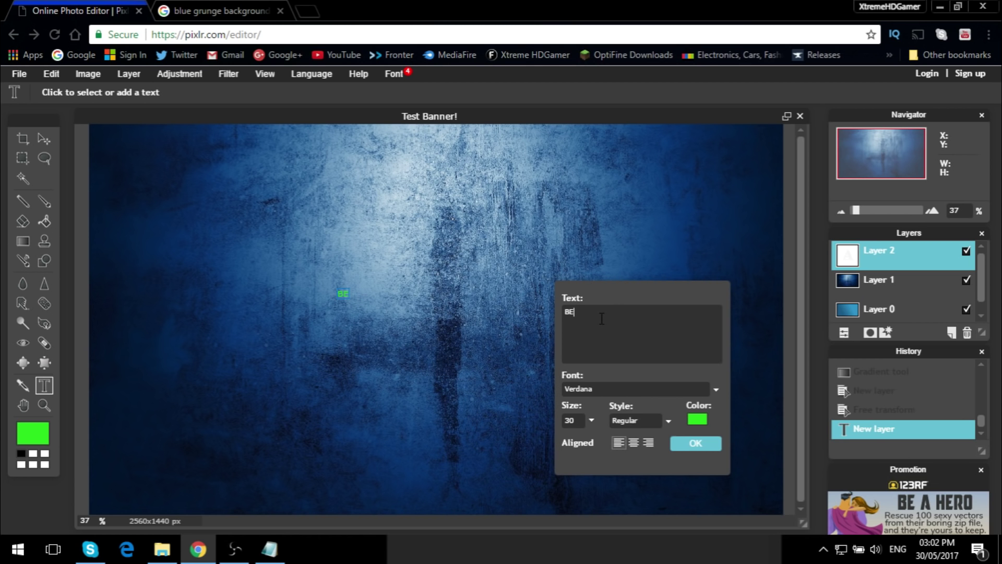
text(AST CHANNEL!!)
key(Caps_Lock)
key(ctrl+a)
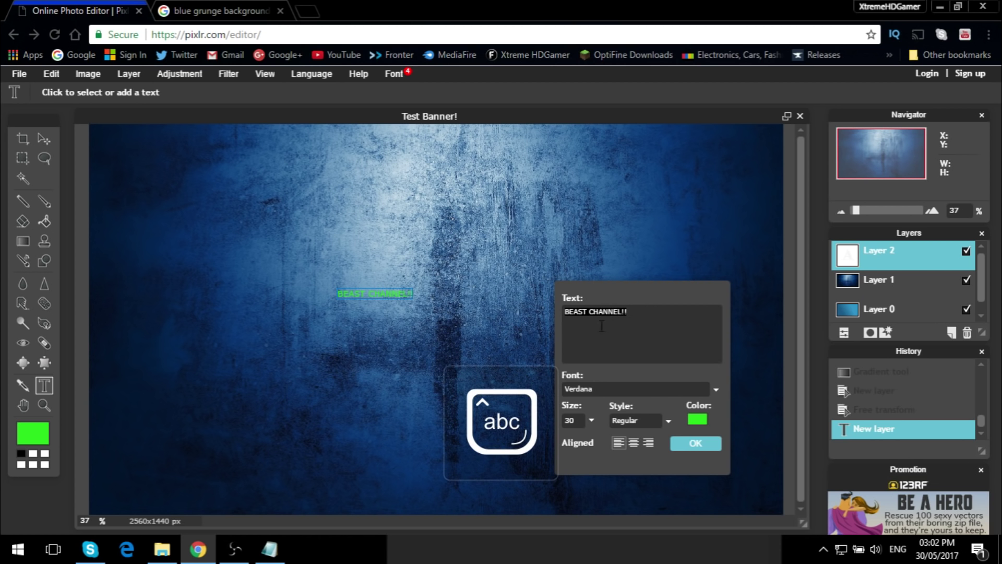
click(698, 418)
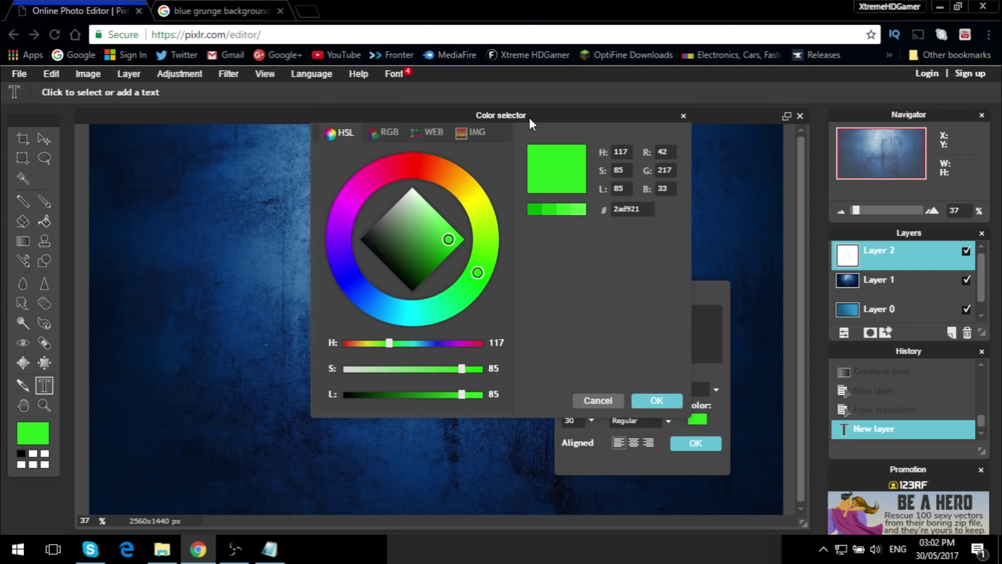
drag(529, 117, 789, 154)
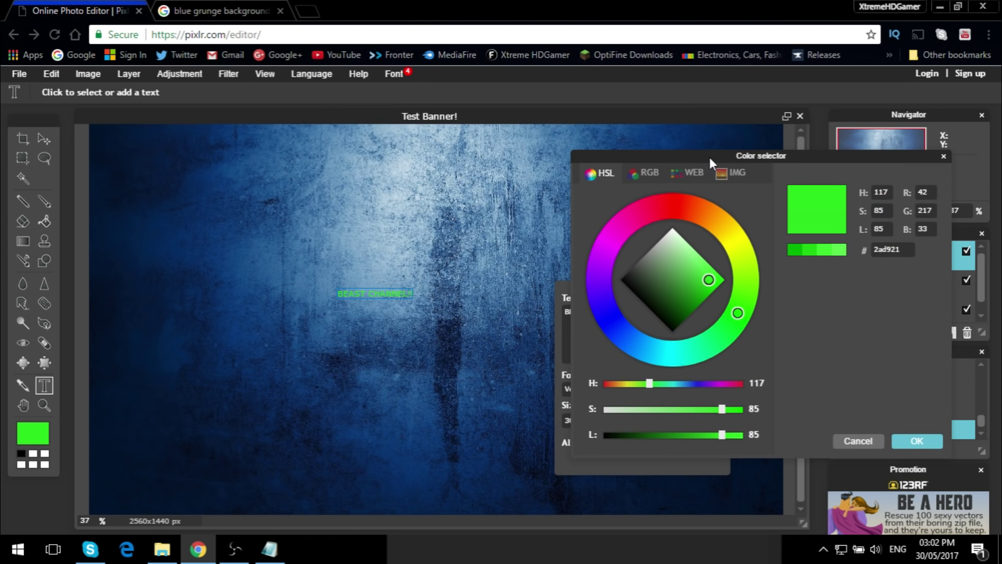
drag(709, 154, 726, 165)
drag(691, 221, 697, 215)
drag(728, 290, 829, 295)
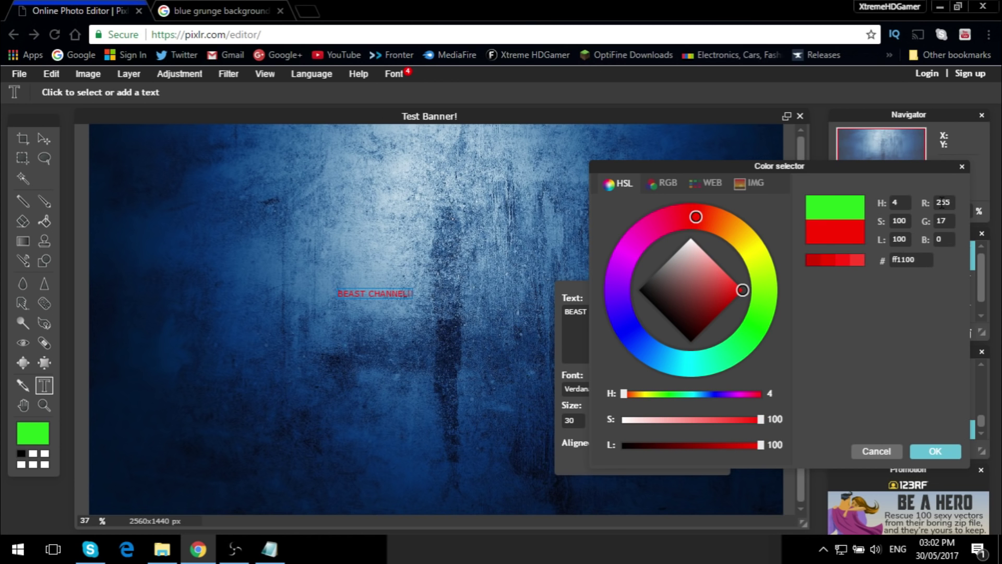
click(962, 165)
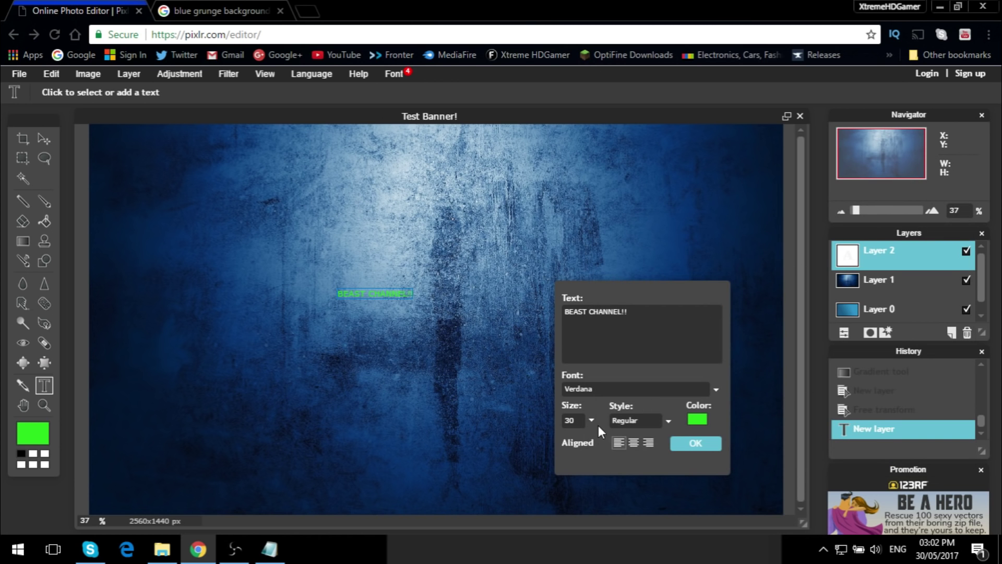
Step: Set the heading to Call Of Ops Duty font at size 130 and commit it
click(716, 391)
scroll(674, 452, down, 5)
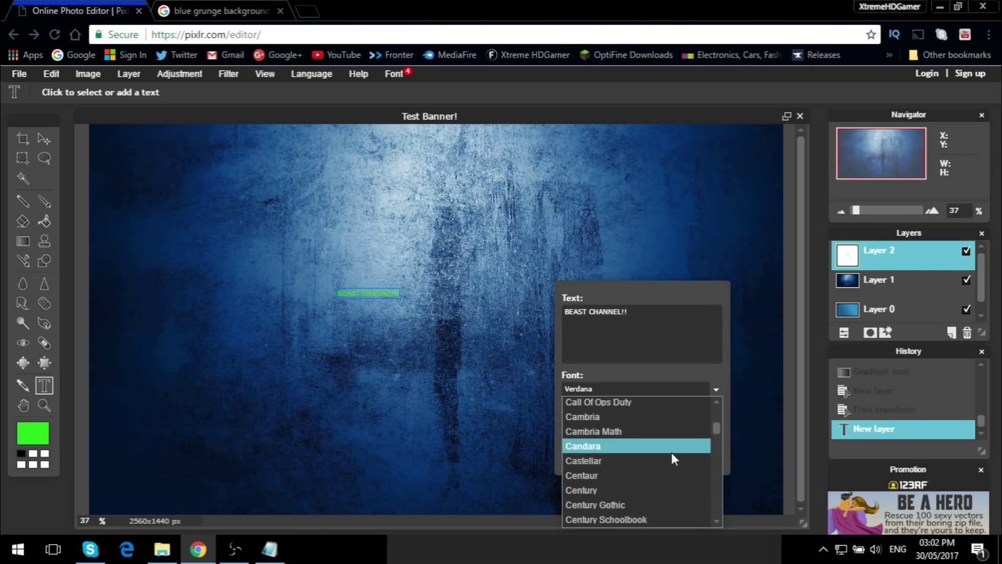
scroll(672, 455, up, 5)
scroll(672, 455, down, 3)
scroll(670, 455, down, 2)
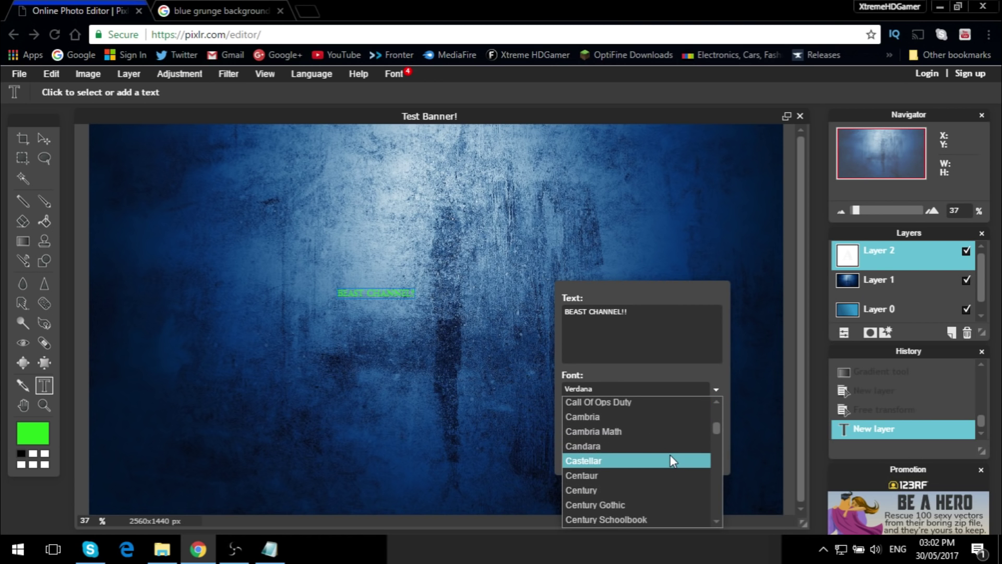
scroll(670, 455, up, 5)
scroll(667, 454, down, 3)
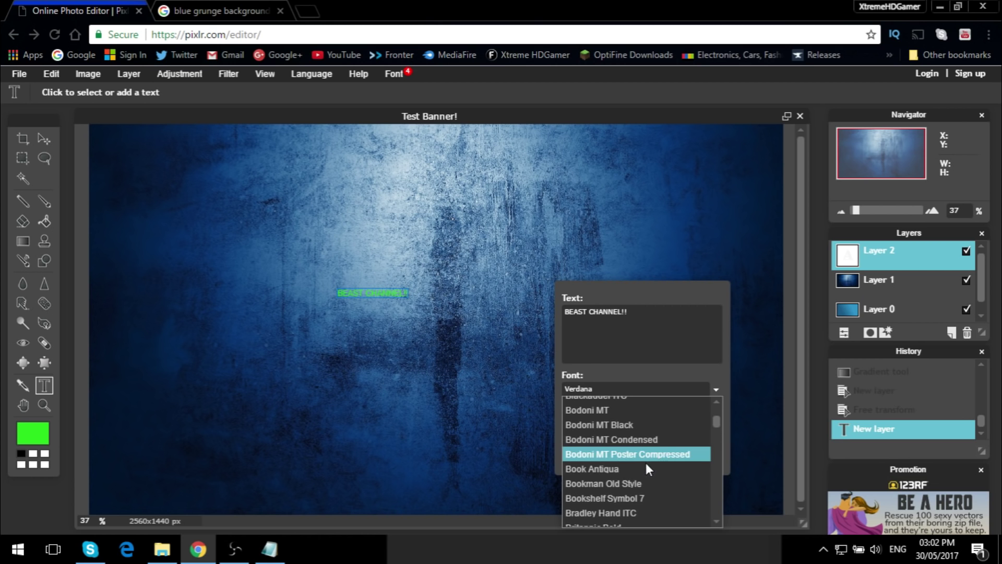
scroll(647, 464, down, 2)
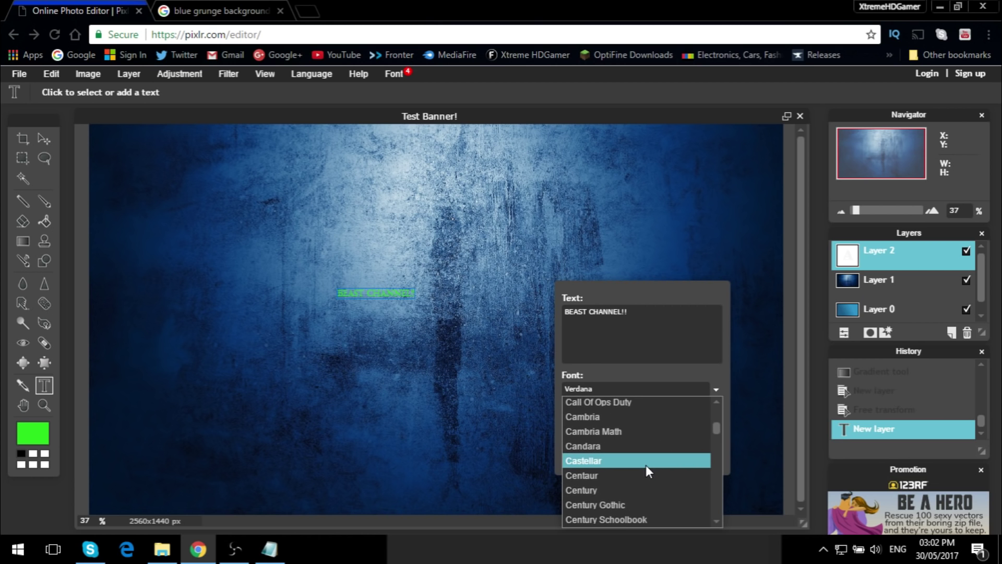
click(624, 405)
click(589, 426)
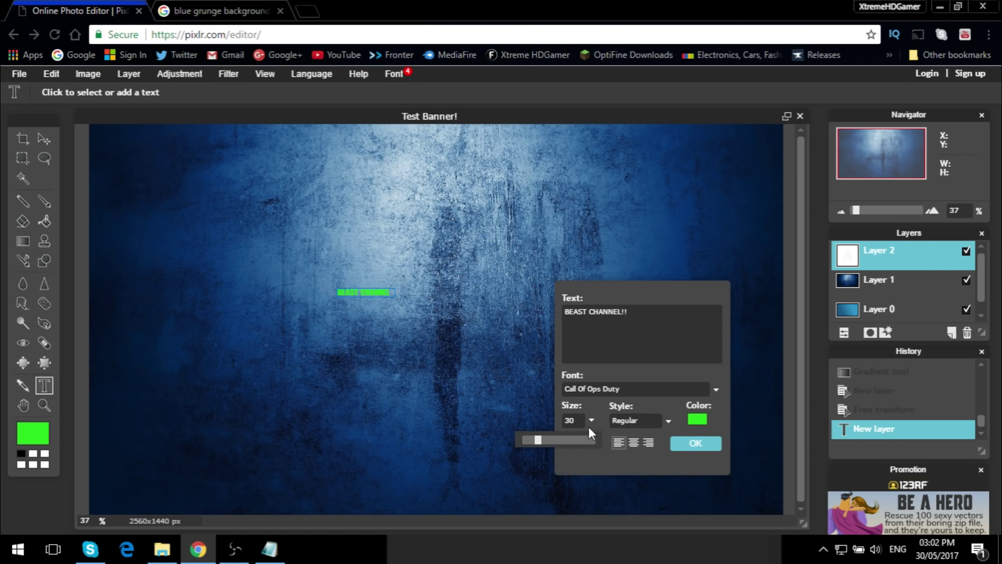
drag(542, 441, 597, 440)
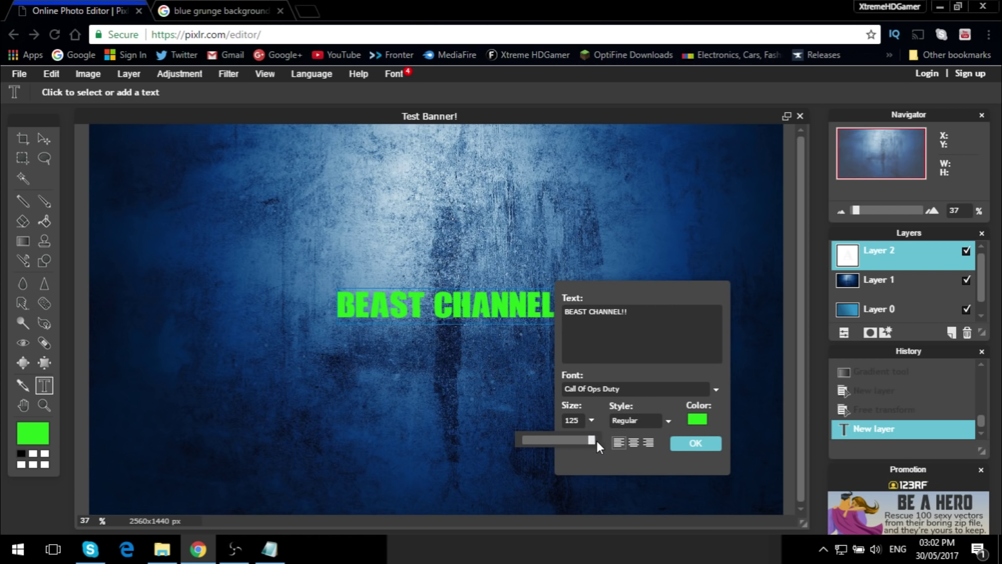
drag(616, 294, 660, 256)
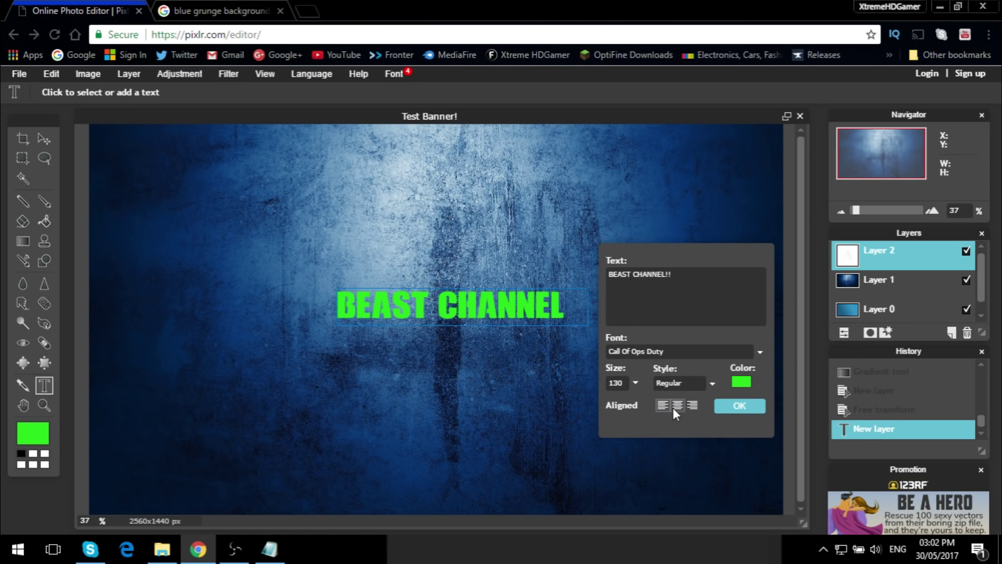
click(734, 408)
Step: Change the heading font to Aldo the Apache, reading 'BEAST CHANNEL!'
click(432, 307)
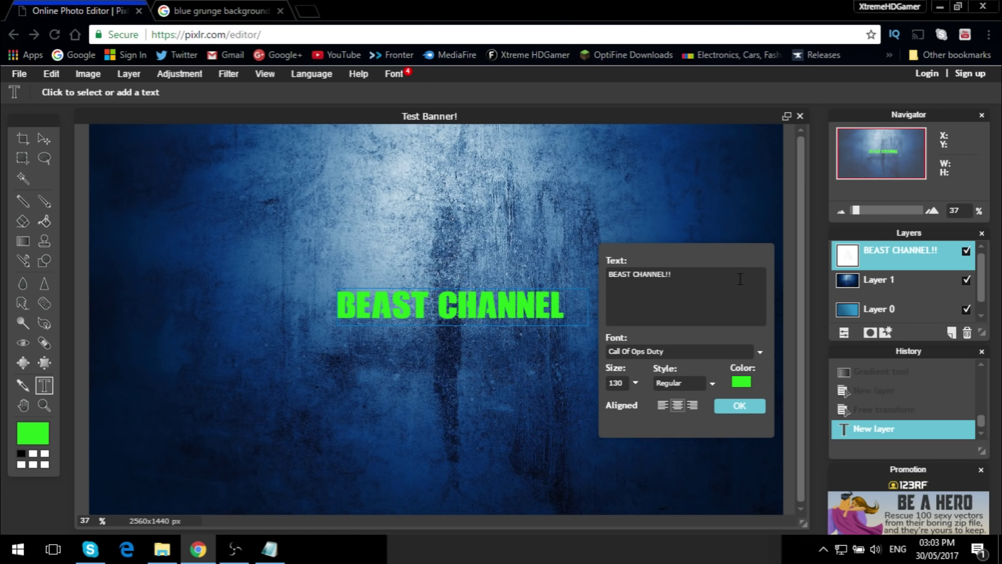
click(758, 351)
scroll(720, 406, up, 5)
click(687, 396)
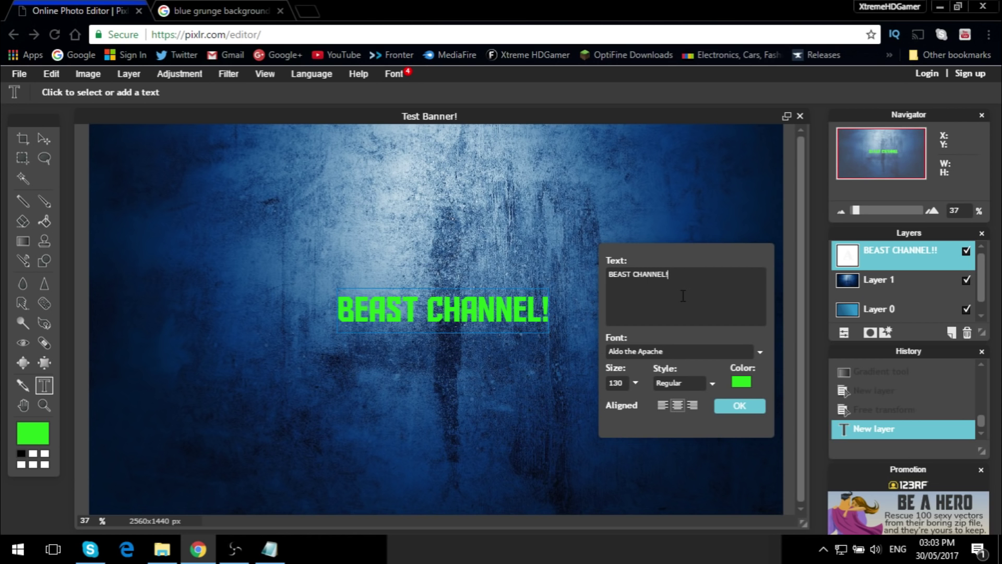
click(739, 405)
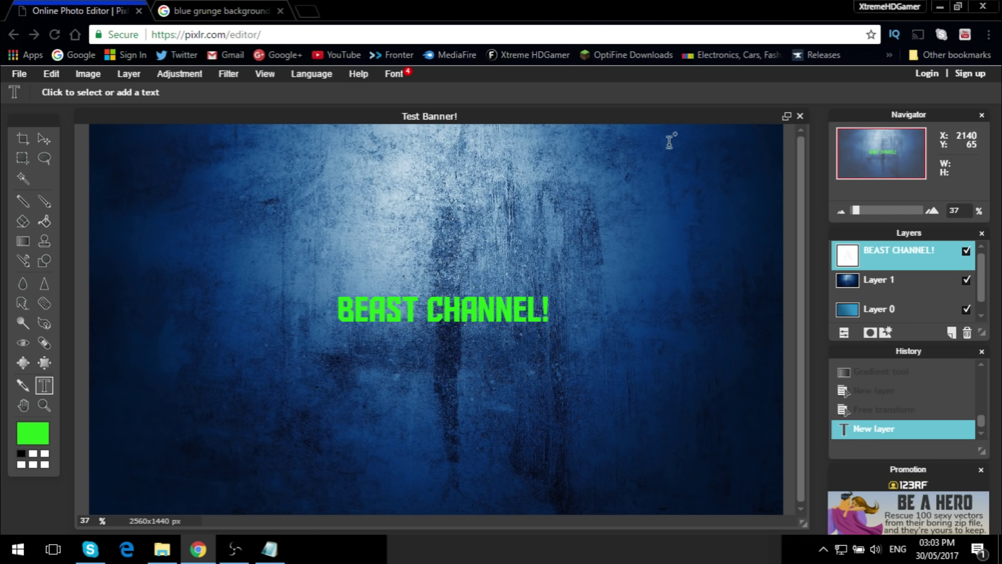
click(900, 288)
Step: Enable a drop shadow on the BEAST CHANNEL! layer and increase its distance
click(898, 258)
click(885, 332)
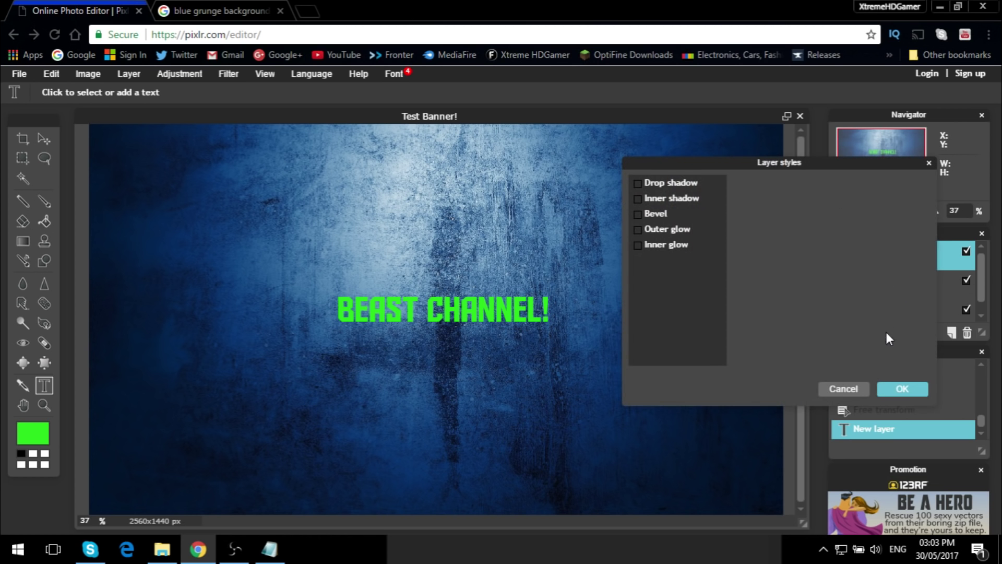
click(639, 184)
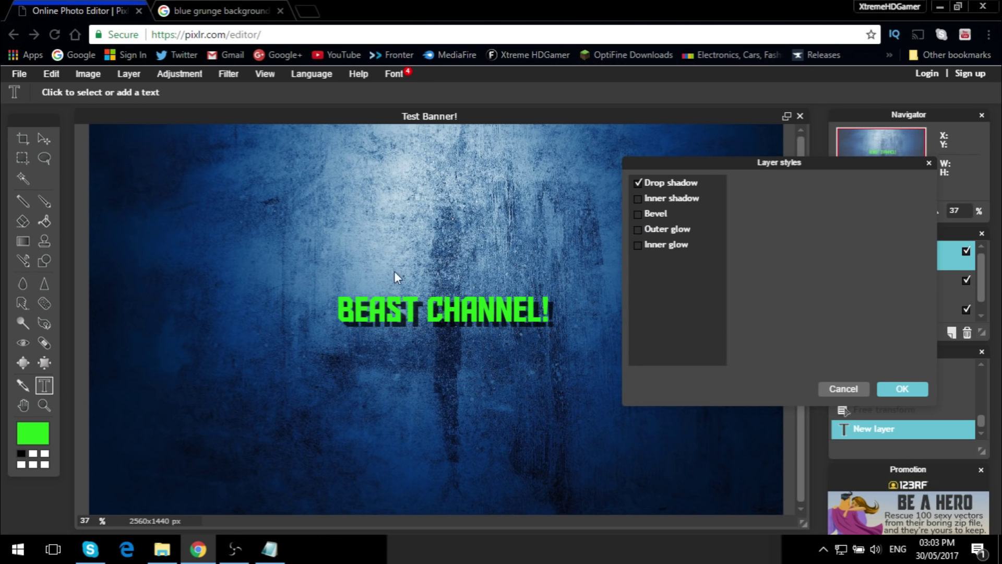
click(671, 187)
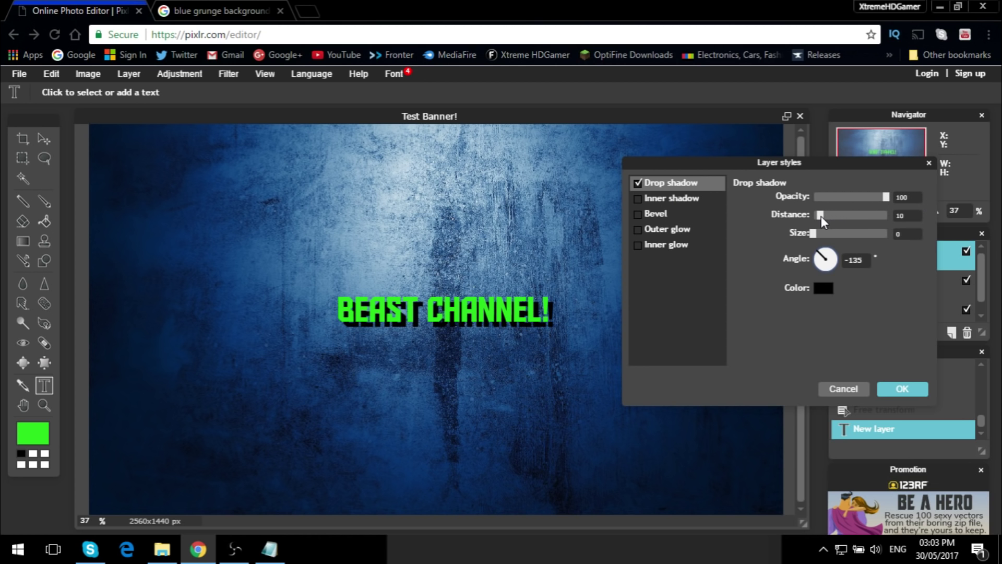
mouse_move(820, 215)
mouse_down()
mouse_move(815, 238)
mouse_move(822, 223)
mouse_up()
Step: Try inner shadow, bevel, outer glow and inner glow, turn each back off, and apply
click(638, 199)
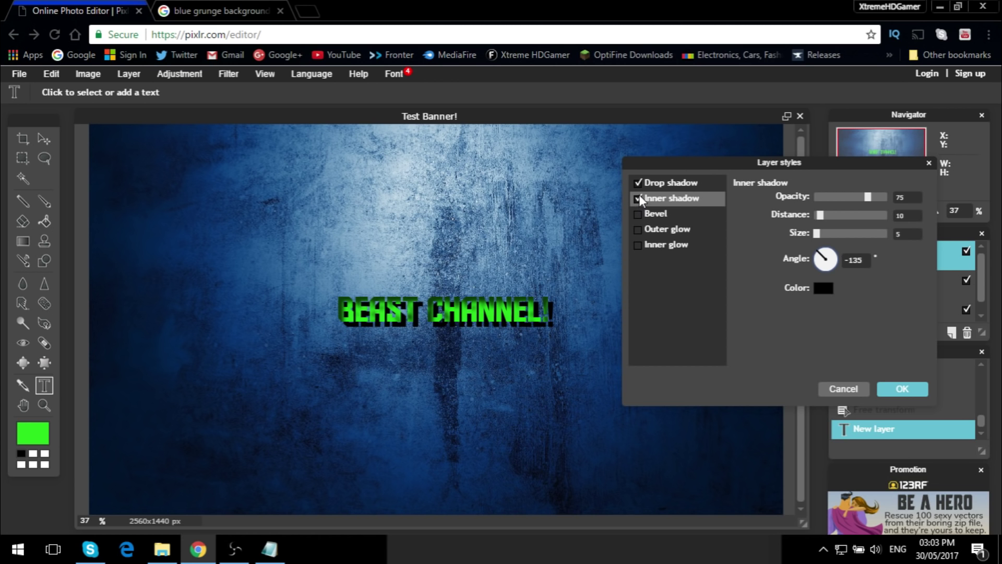
click(638, 199)
click(639, 215)
click(639, 215)
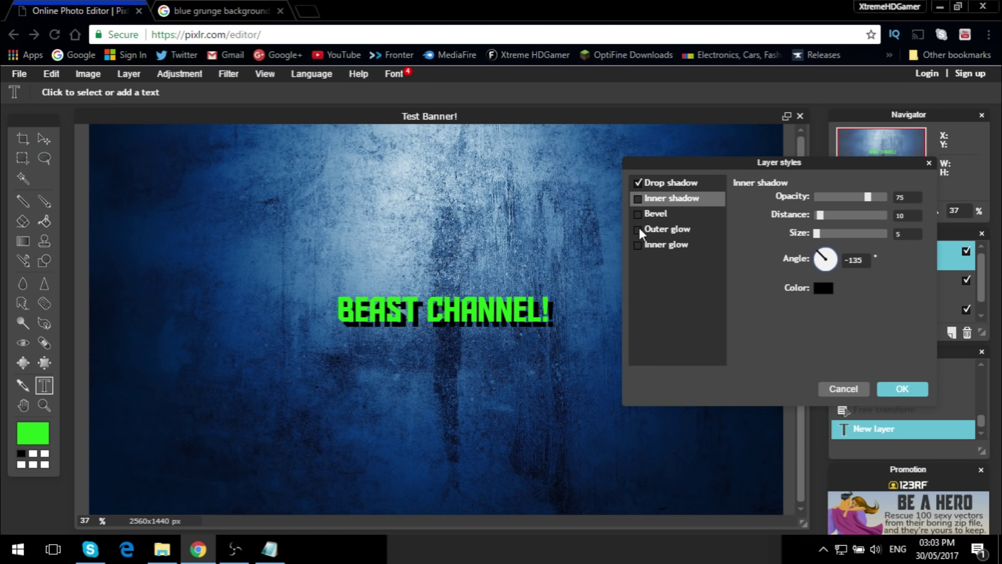
click(639, 230)
click(639, 230)
click(639, 246)
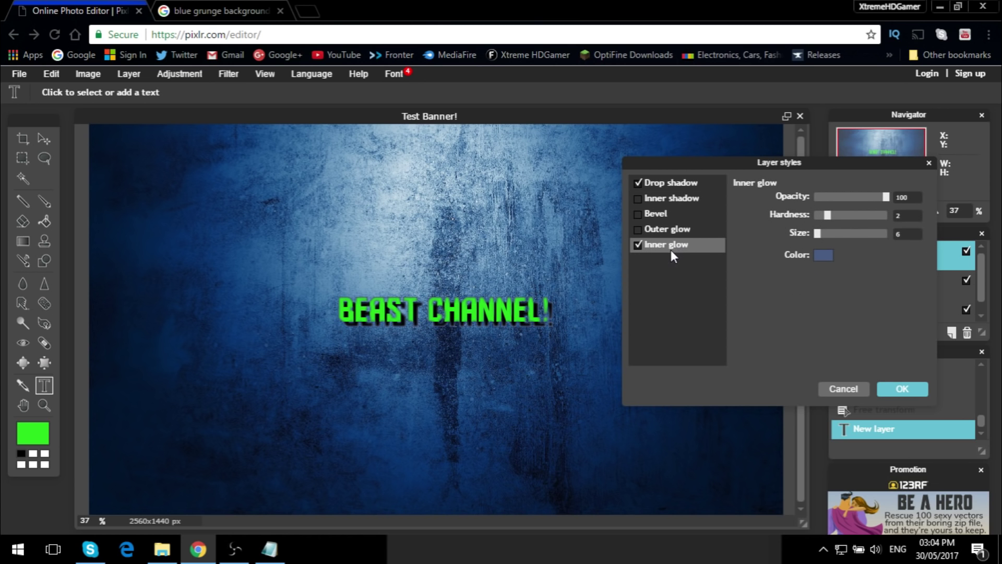
click(639, 245)
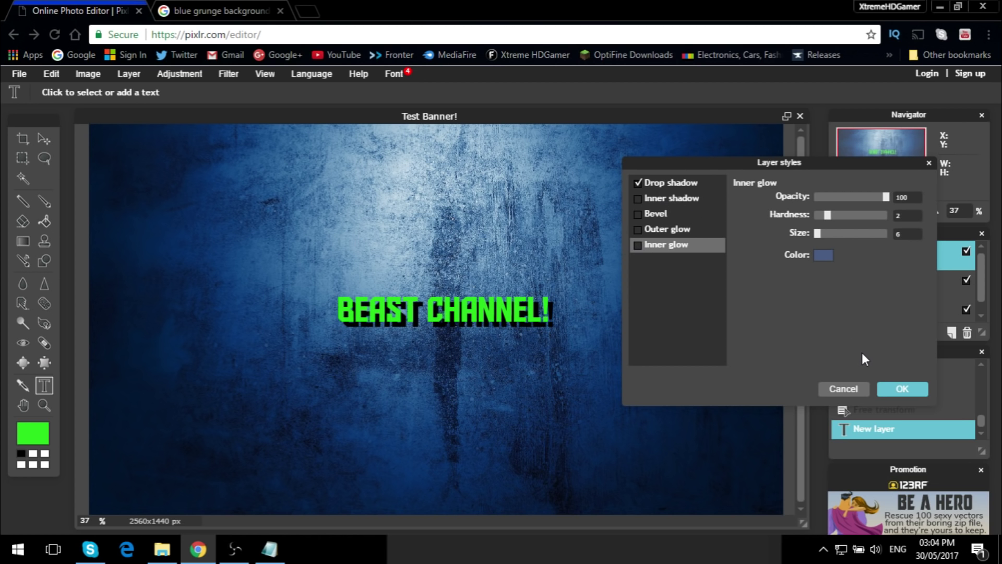
click(908, 390)
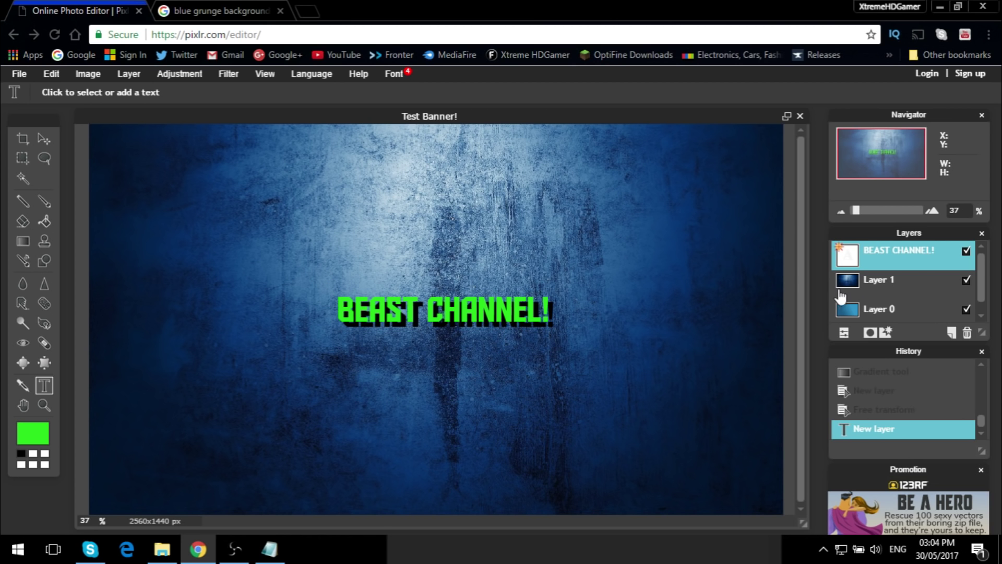
Step: Duplicate the BEAST CHANNEL! layer from its right-click menu to create 'BEAST CHANNEL! copy'
right_click(897, 250)
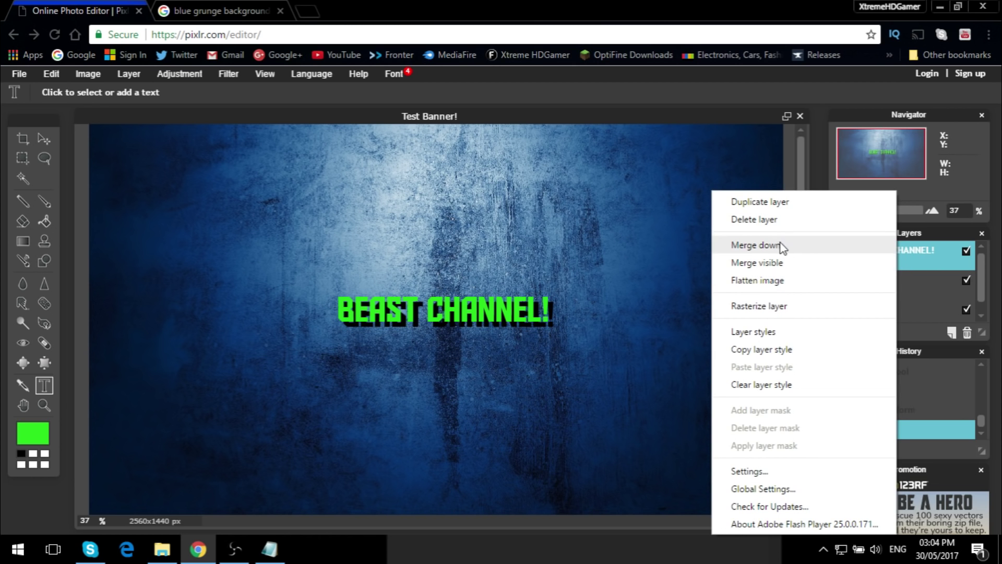
click(752, 202)
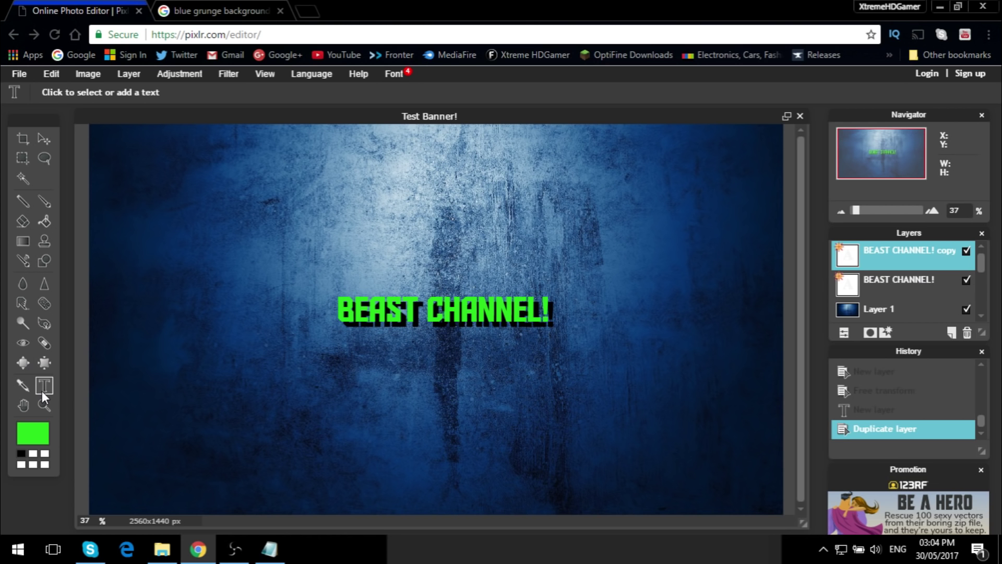
Step: Move the copied heading down below the original title
click(45, 139)
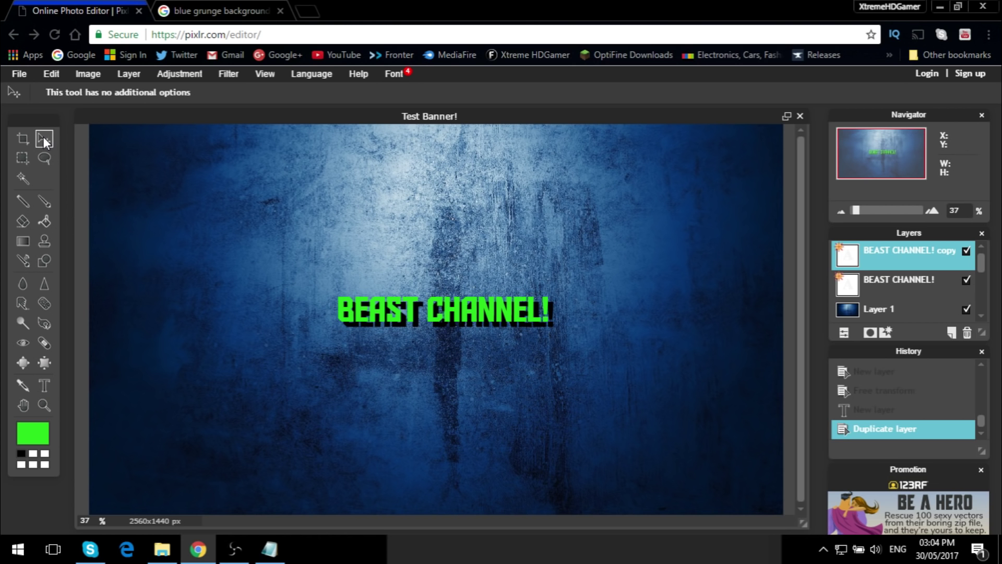
drag(462, 314, 462, 352)
click(44, 385)
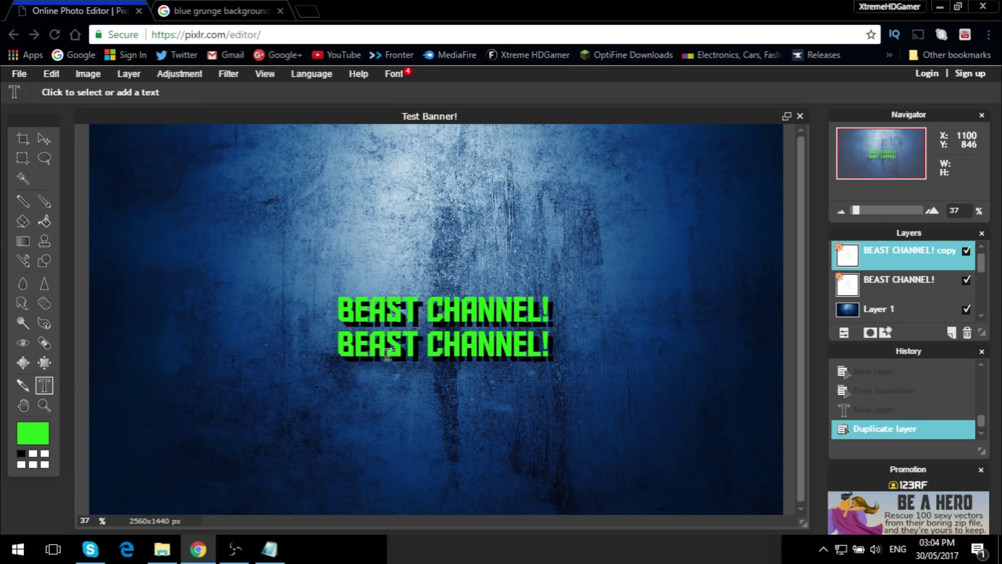
click(501, 344)
Step: Replace the copy's text with 'Subscribe for more'
drag(672, 273, 583, 285)
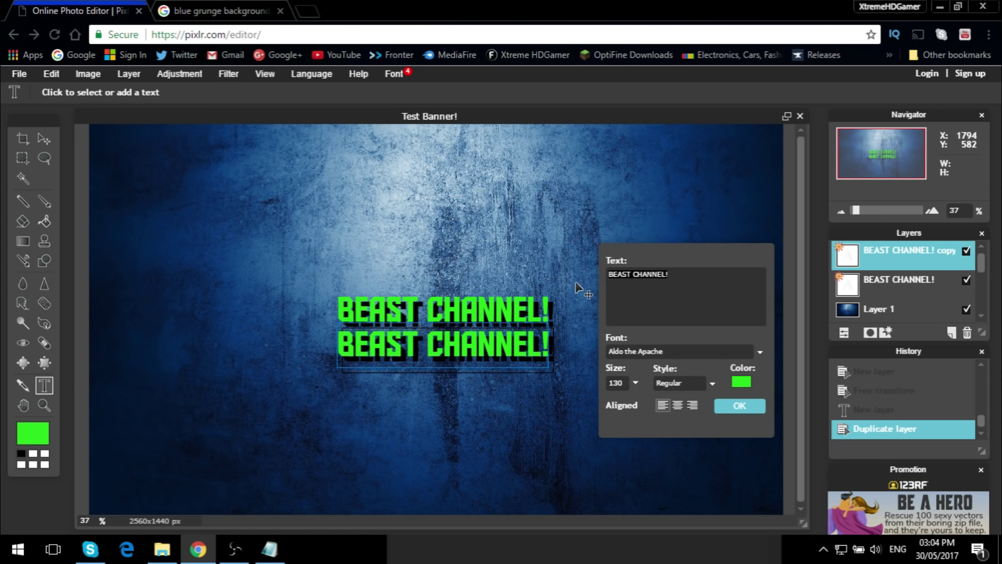
key(ctrl+c)
text(Sub)
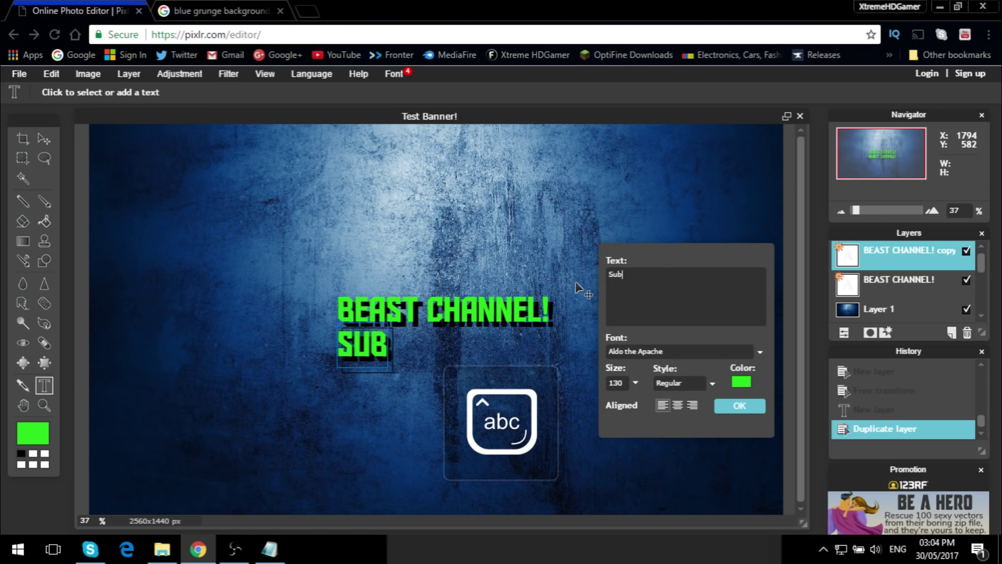
text(scrib)
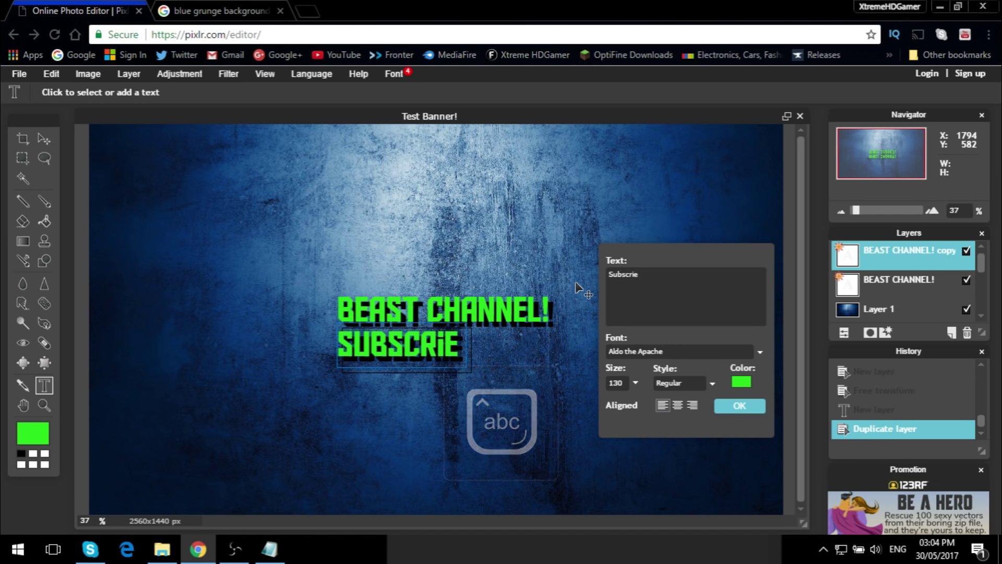
key(BackSpace)
key(BackSpace)
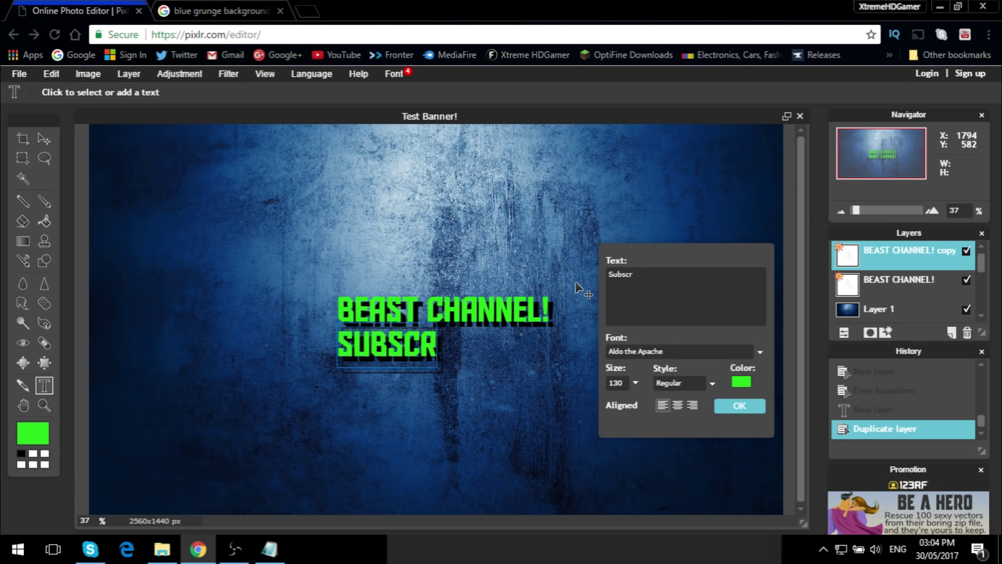
text(ibf)
key(BackSpace)
text(e for )
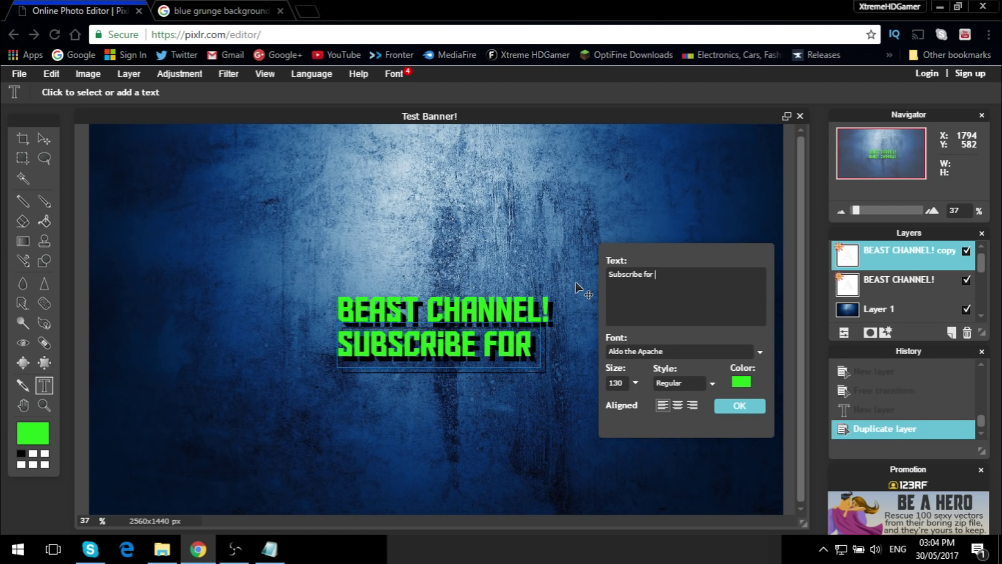
text(more.)
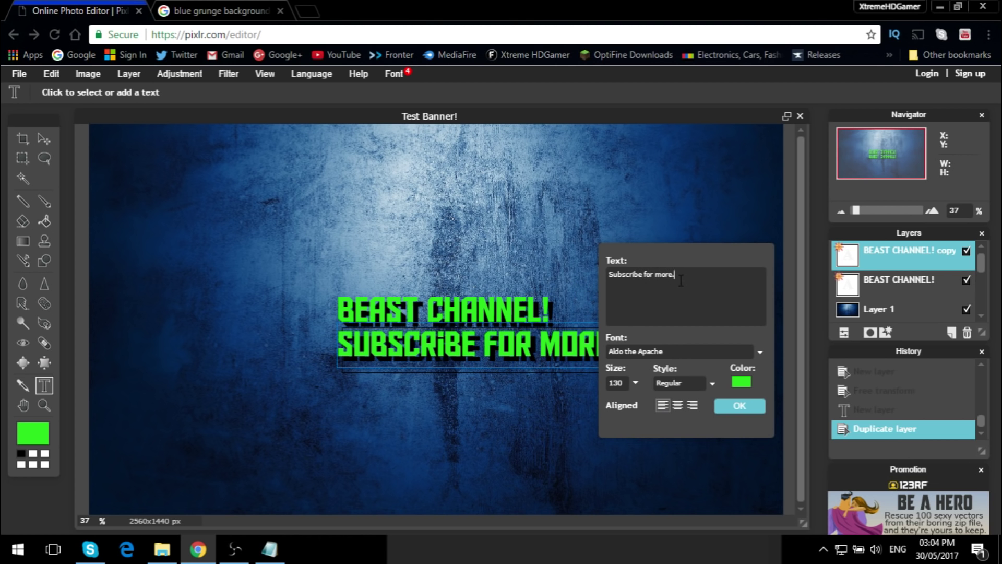
Step: Set the subscribe text size to 95
key(ctrl+a)
click(635, 387)
drag(637, 409, 618, 404)
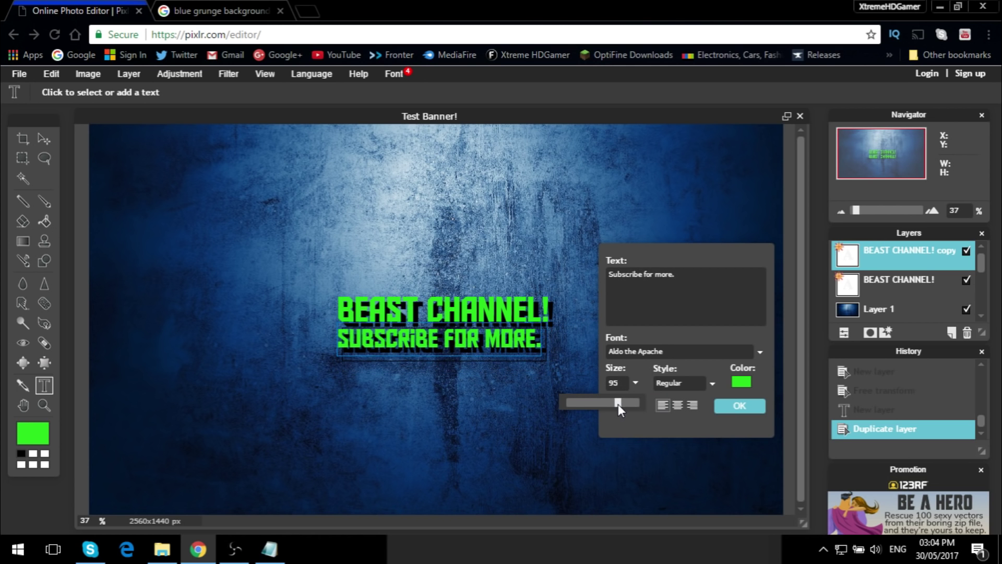
Step: Make the subscribe text a bright, fully saturated red
click(742, 382)
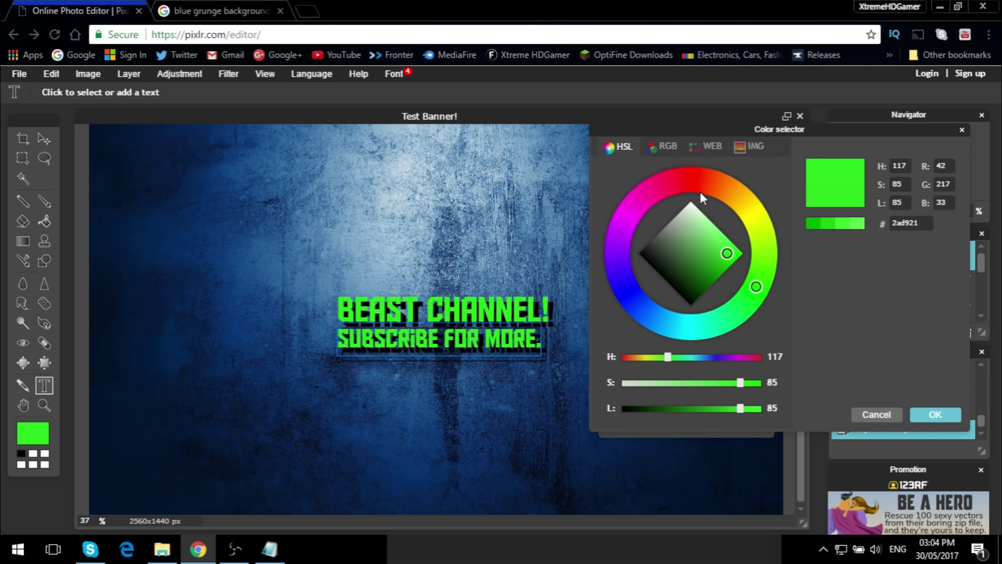
mouse_move(700, 192)
mouse_down()
mouse_move(696, 175)
mouse_move(707, 169)
mouse_move(690, 171)
mouse_move(699, 179)
mouse_up()
drag(726, 253, 742, 253)
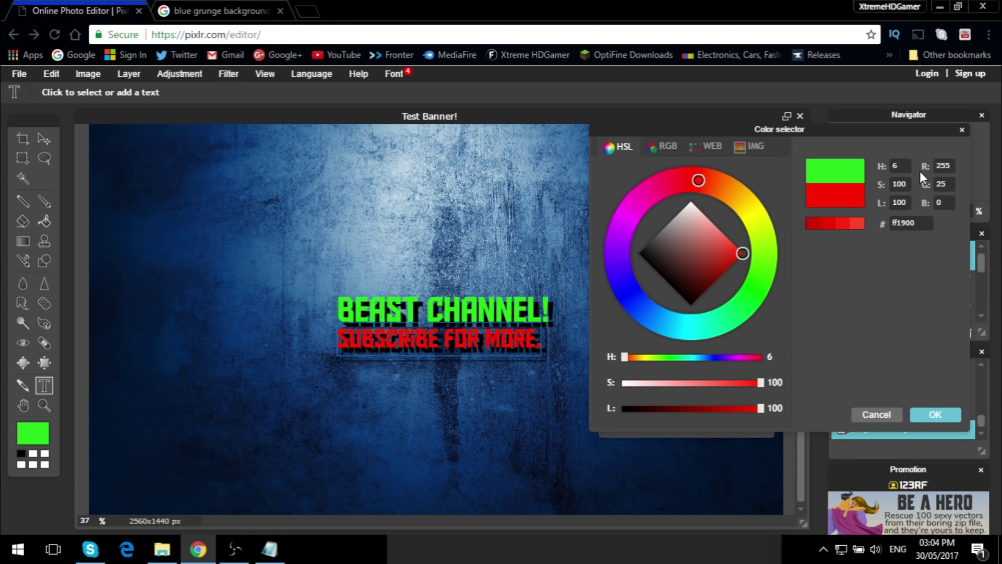
click(962, 130)
click(742, 384)
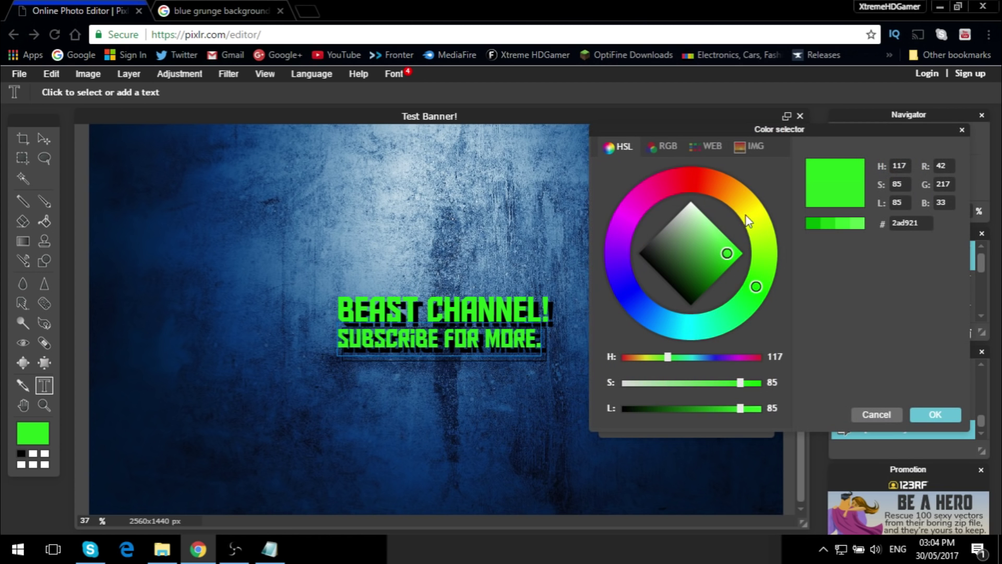
click(696, 181)
drag(722, 232, 757, 256)
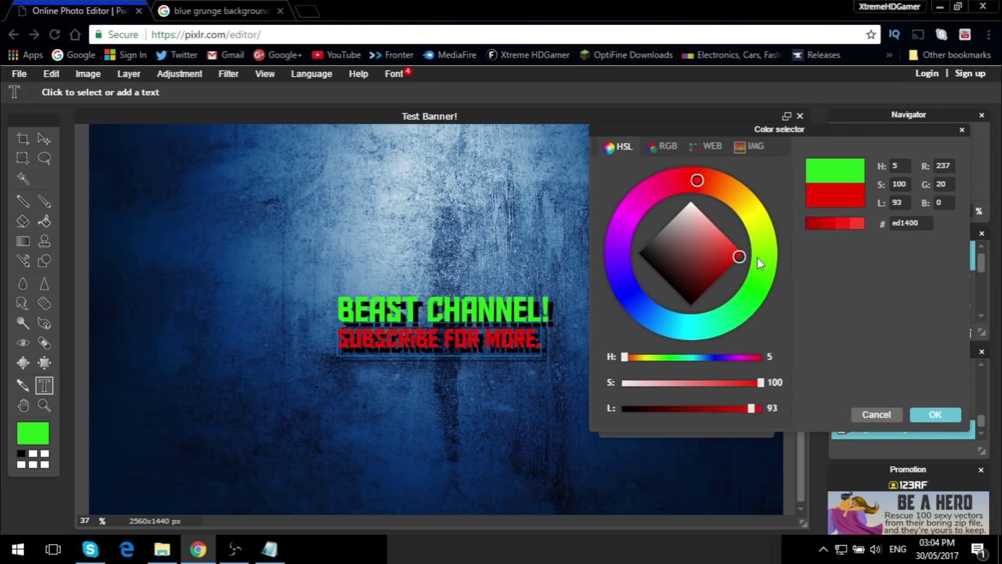
click(932, 415)
Step: Set the red text to size 88, centre-aligned, and apply the changes
click(637, 383)
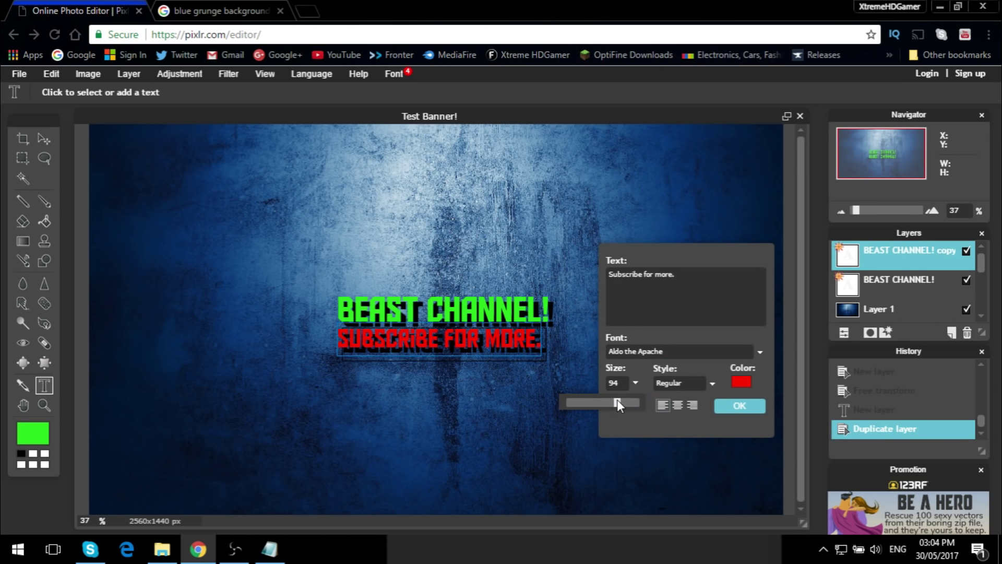
drag(617, 399, 613, 400)
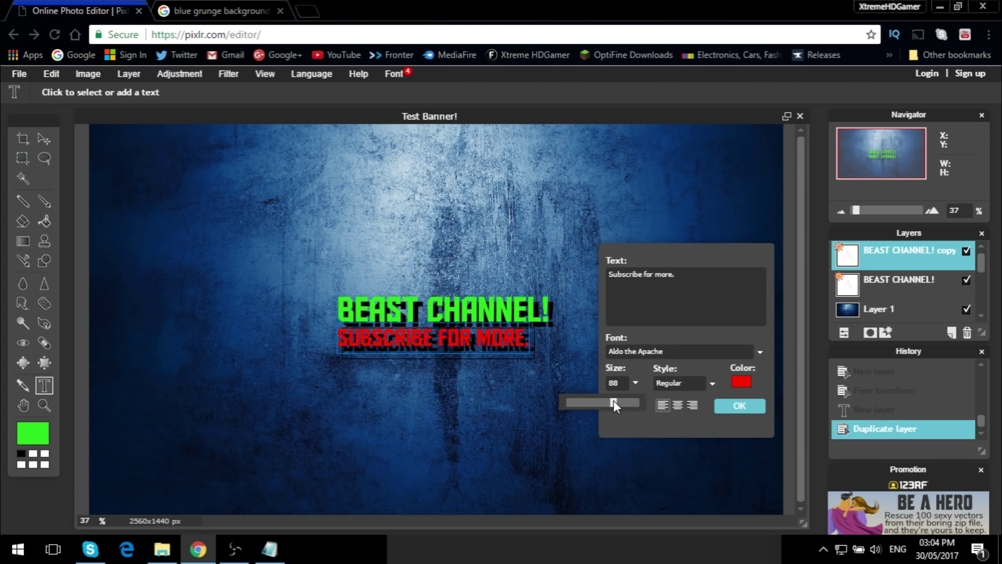
click(676, 404)
click(526, 384)
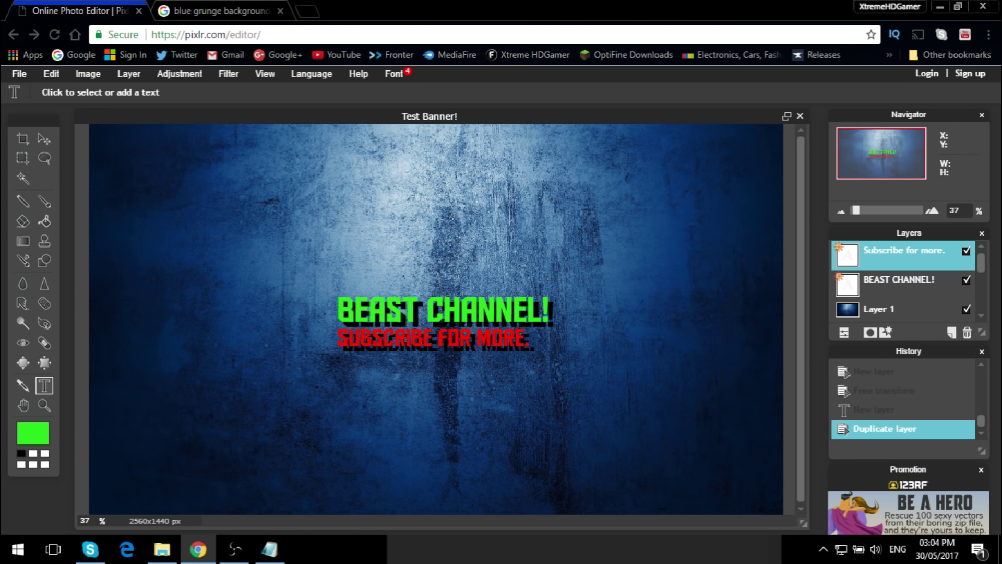
click(44, 138)
Step: Nudge the red line right and leave only its drop shadow, with inner shadow and bevel off
drag(454, 343, 466, 346)
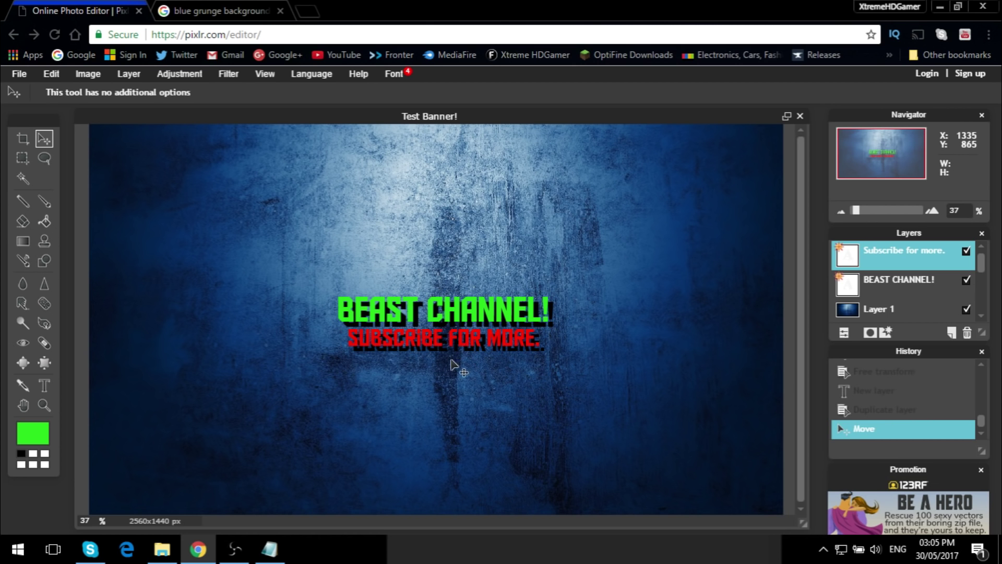
click(886, 332)
click(636, 200)
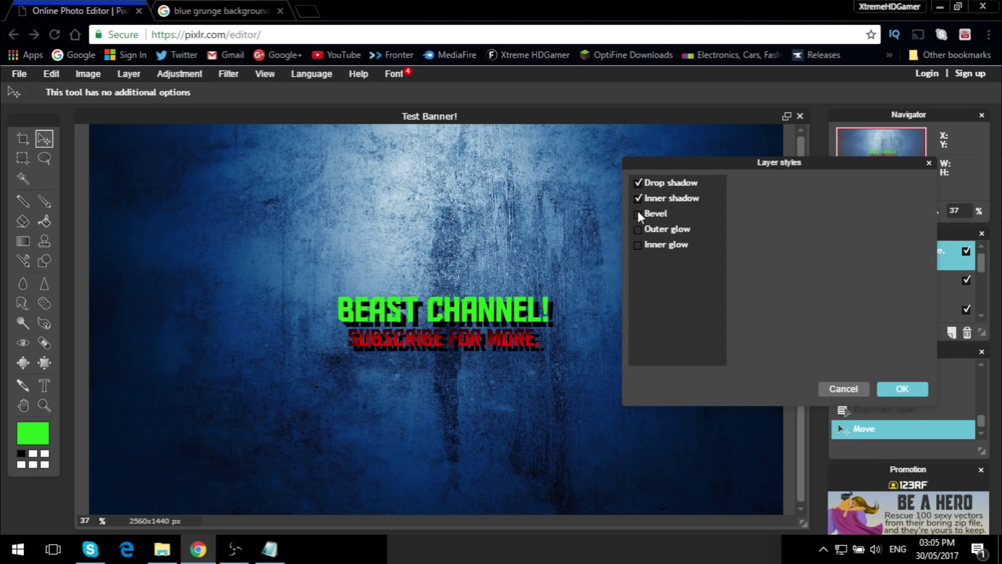
click(638, 212)
click(638, 201)
click(638, 211)
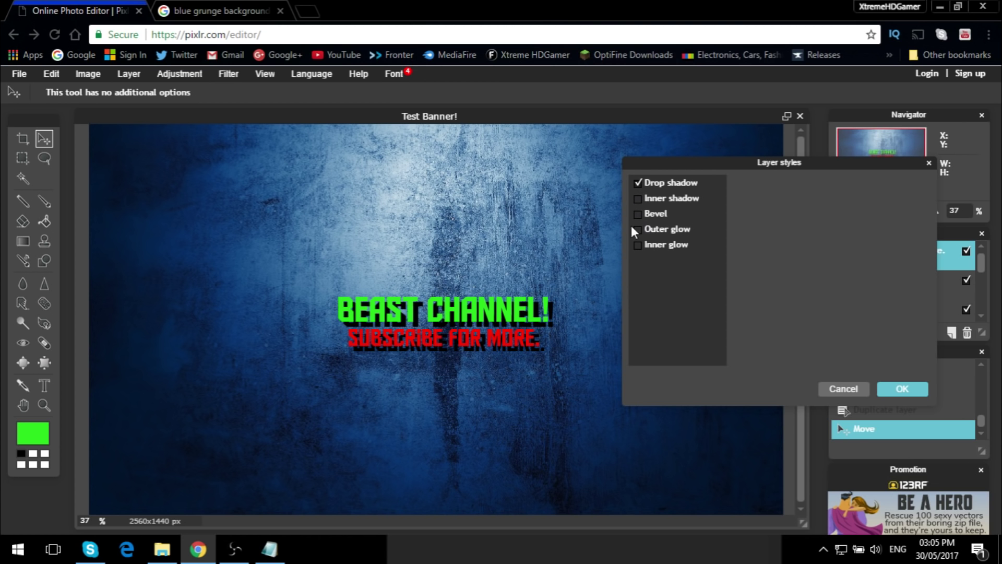
click(904, 387)
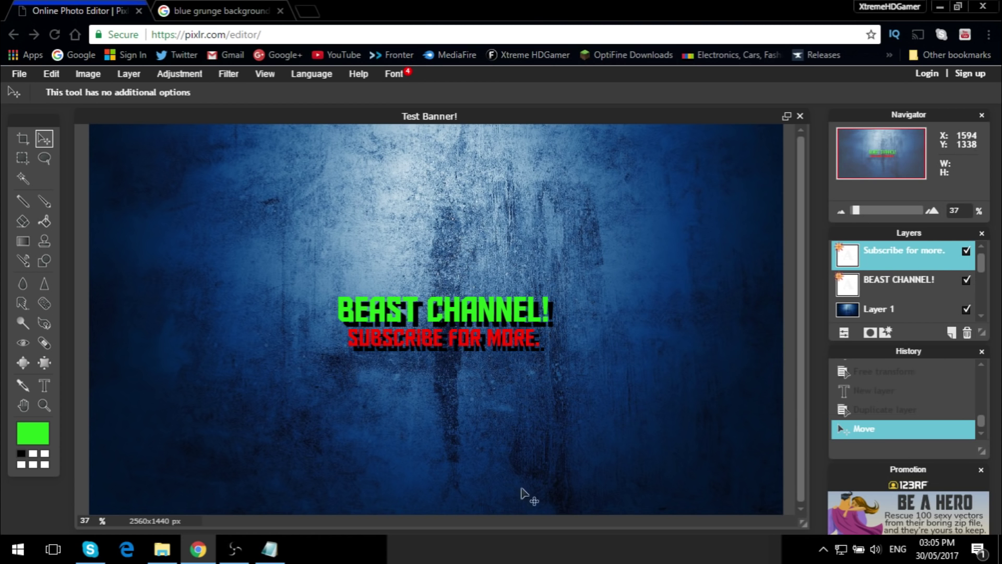
Step: Search Google Images for 'controller png', download Game_Controller.png, and return to Pixlr
click(222, 9)
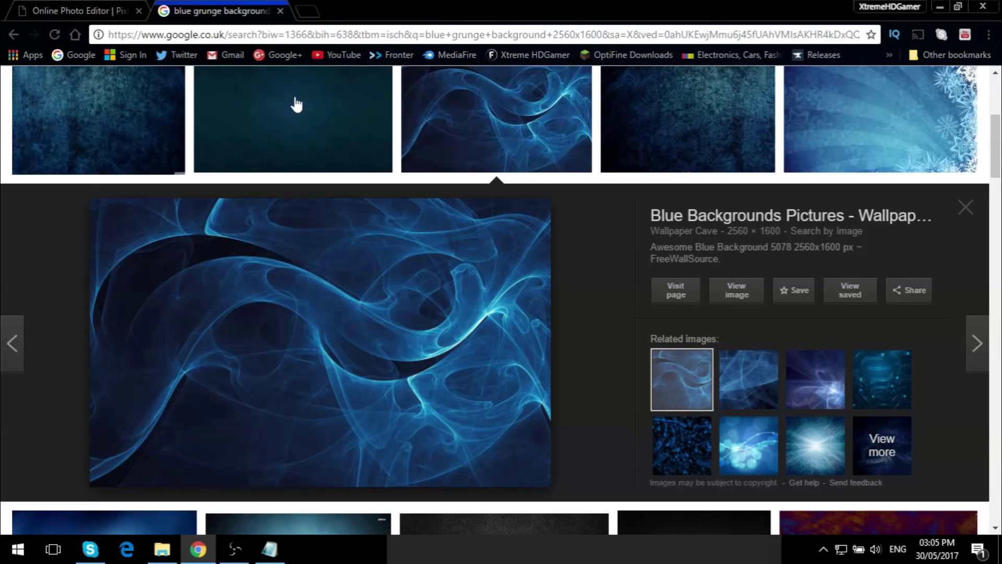
scroll(286, 123, up, 5)
triple_click(334, 94)
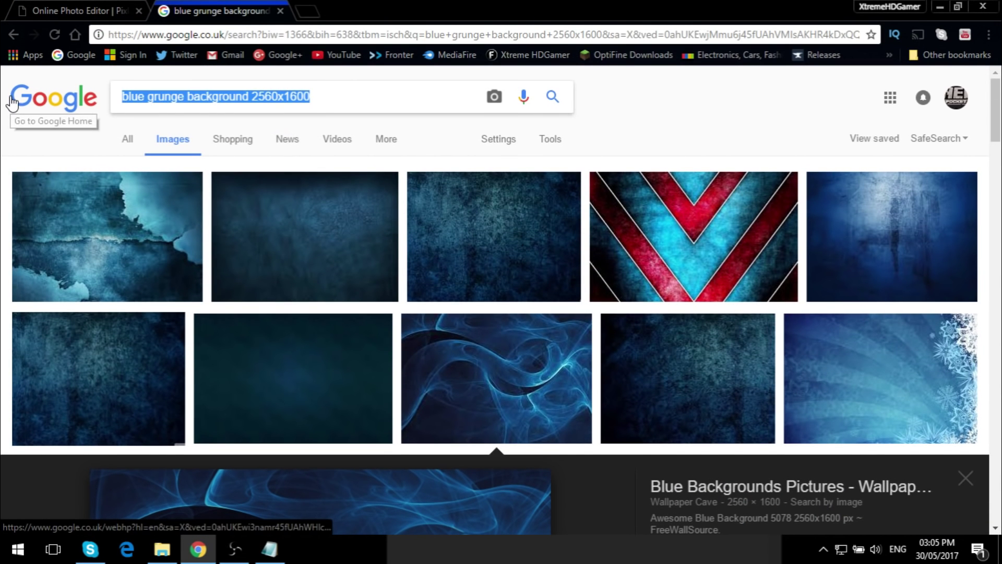
text(coo)
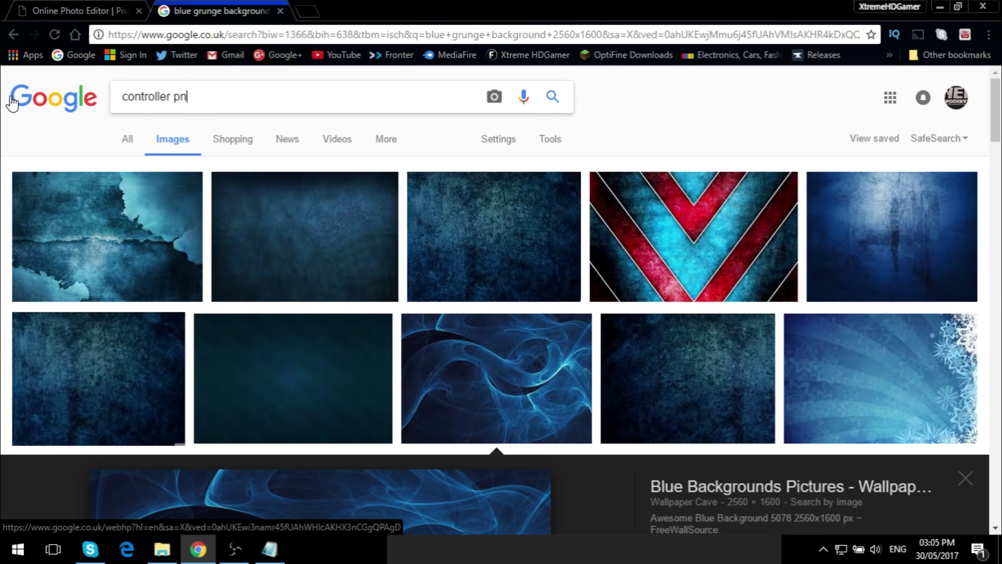
key(Return)
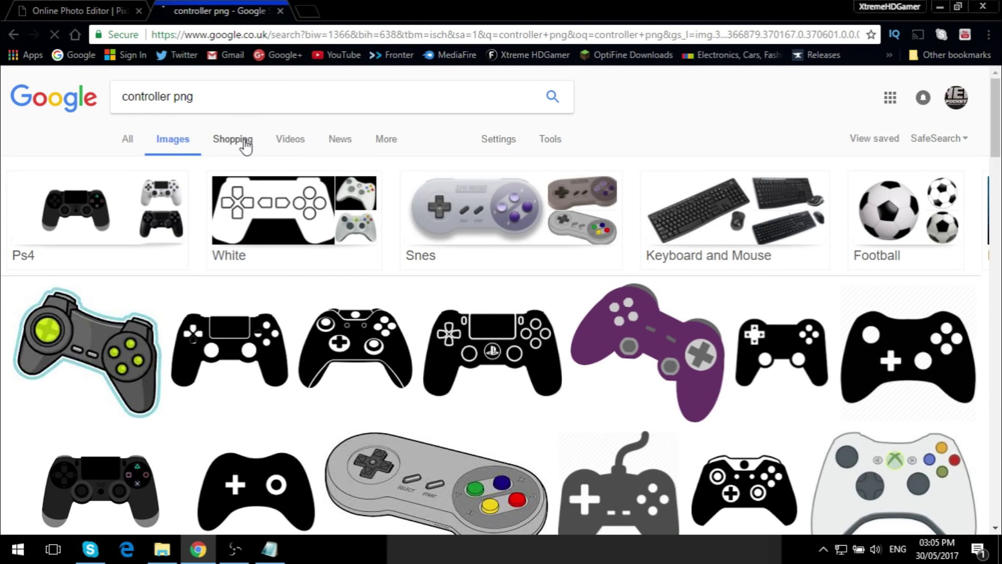
click(102, 331)
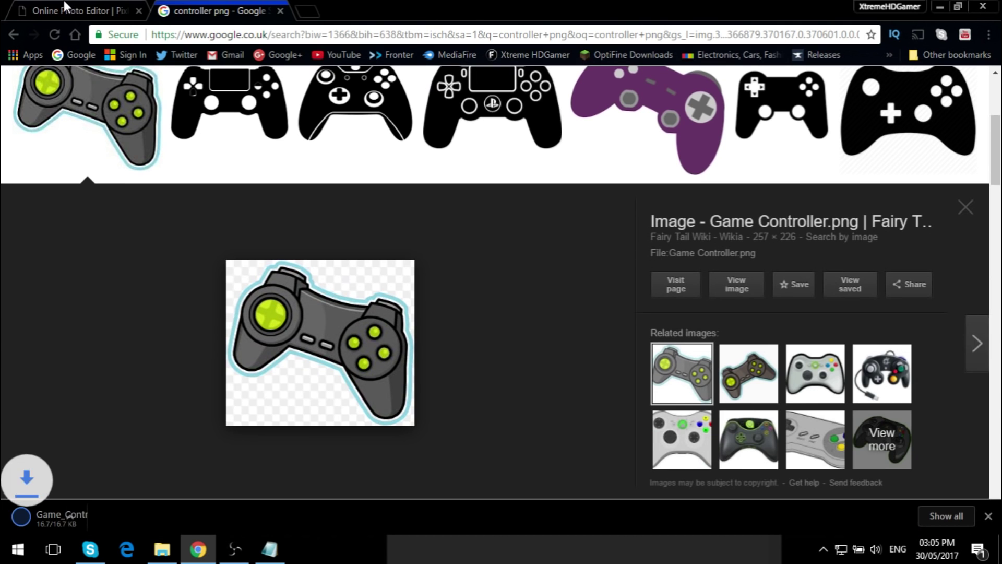
click(65, 6)
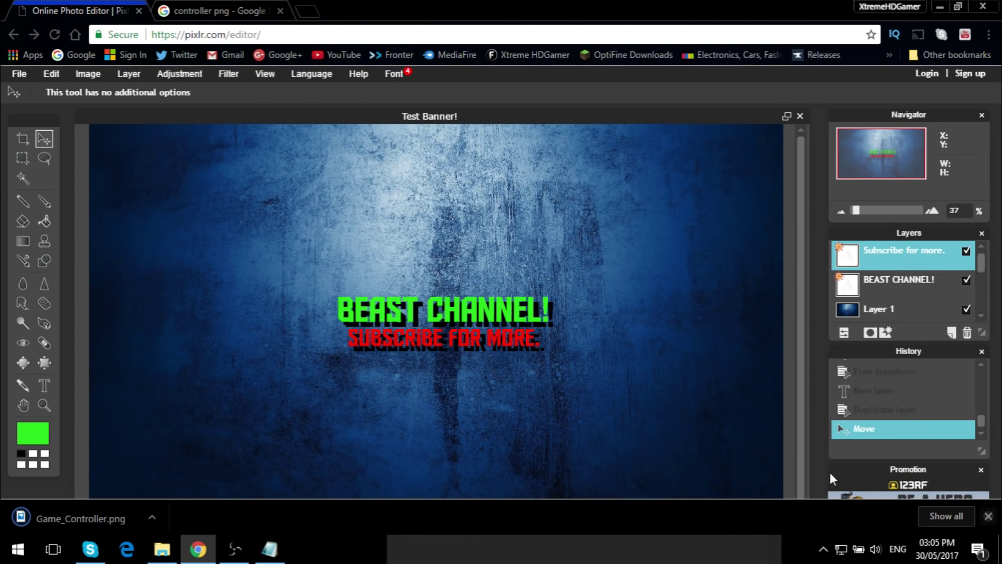
Step: Open Game_Controller.png in Pixlr Editor via File > Open image
click(18, 74)
click(40, 102)
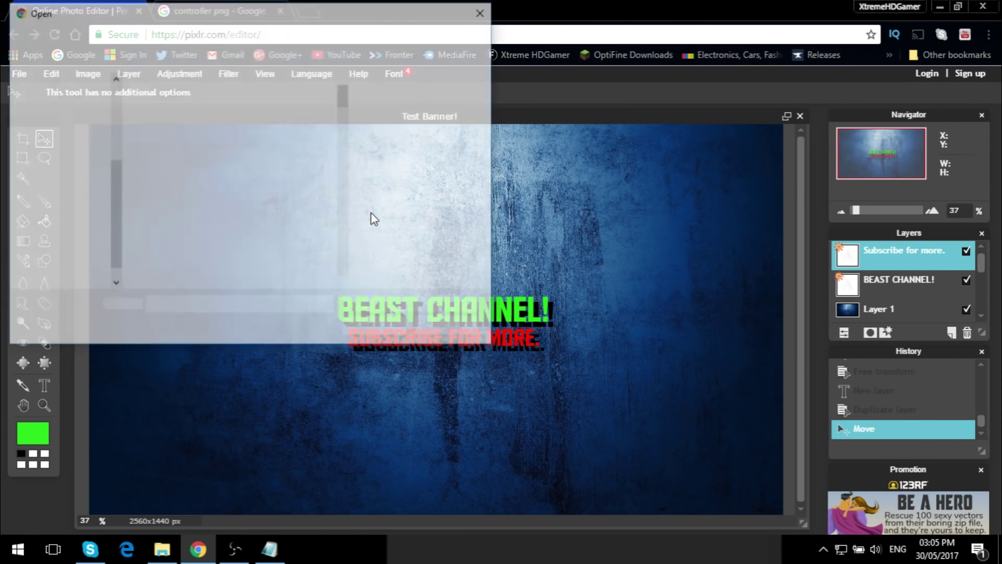
text(ga)
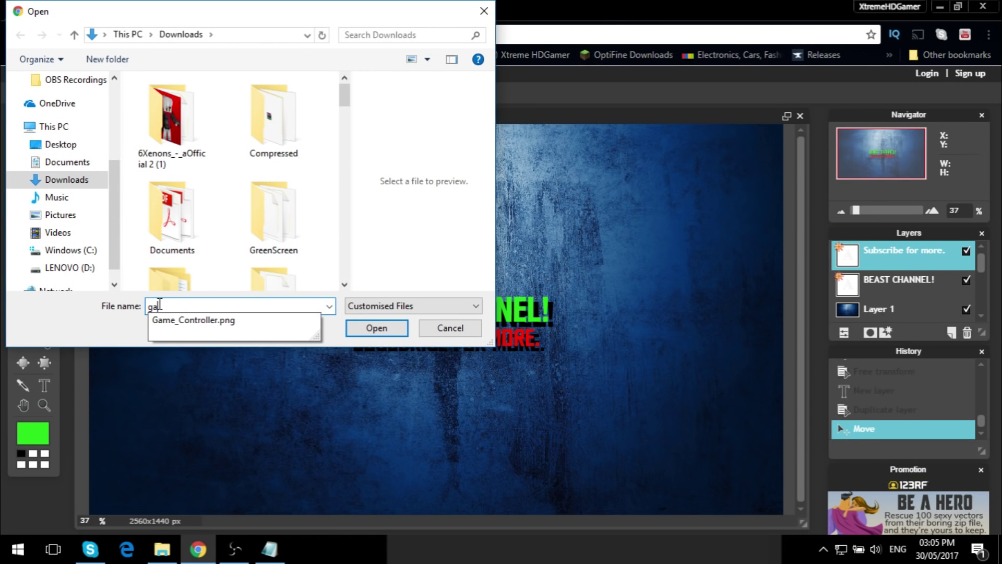
click(203, 320)
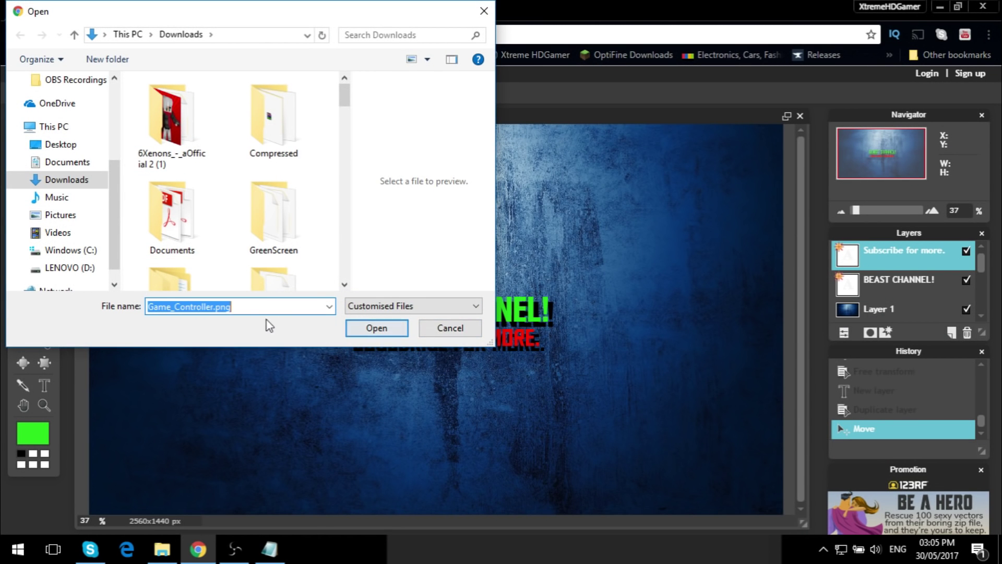
click(376, 329)
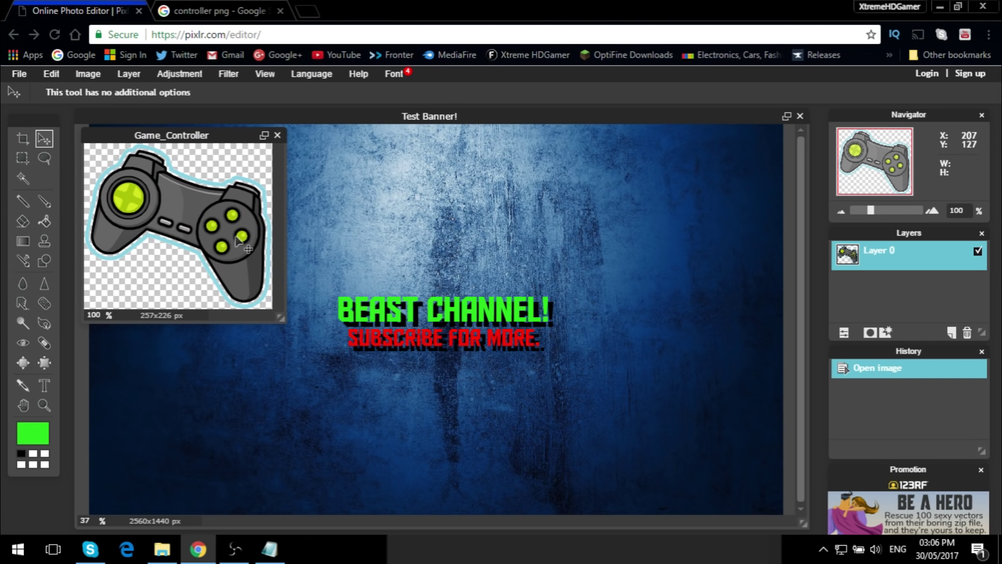
Step: Copy the whole controller image and close it without saving
key(ctrl+a)
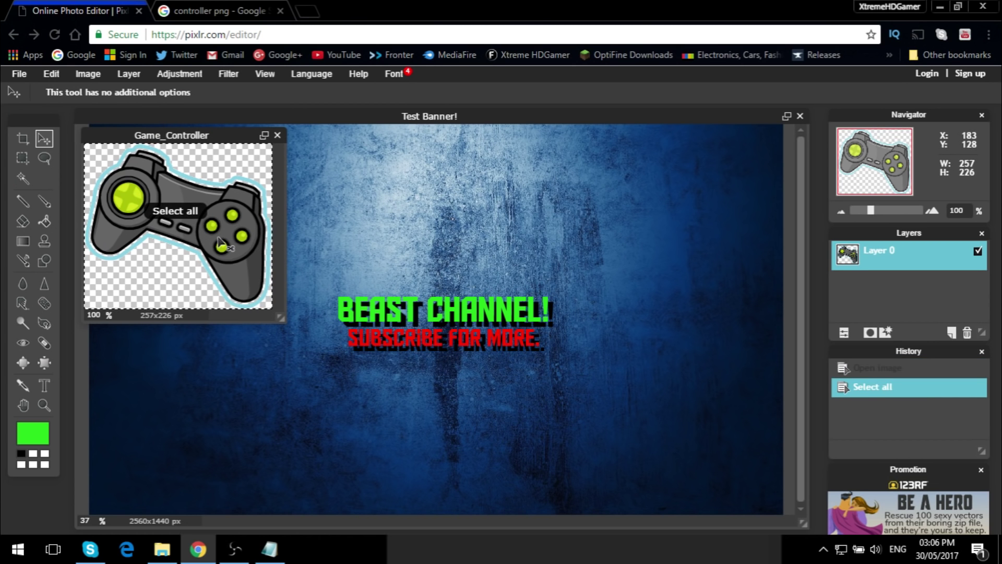
key(ctrl+c)
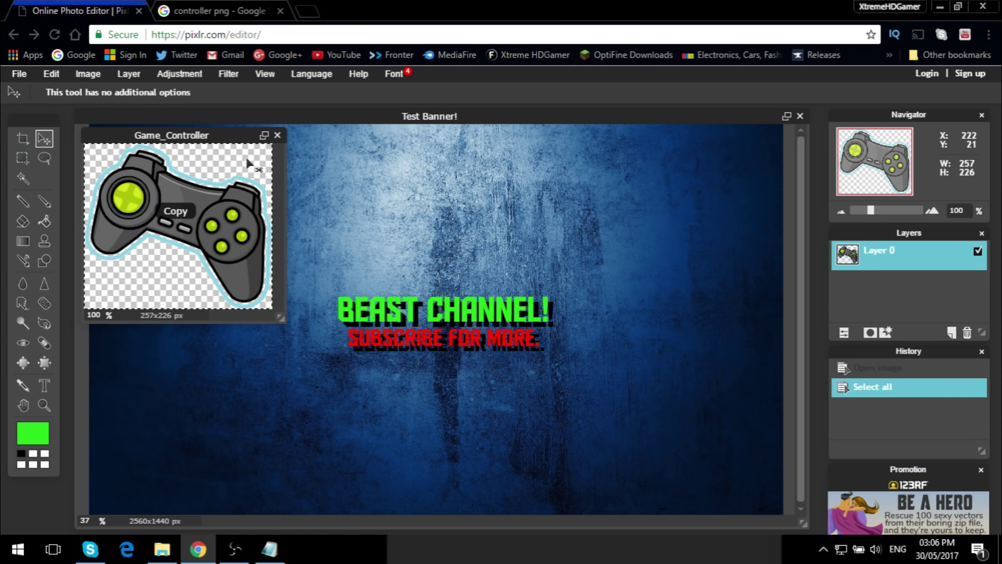
click(277, 135)
click(514, 329)
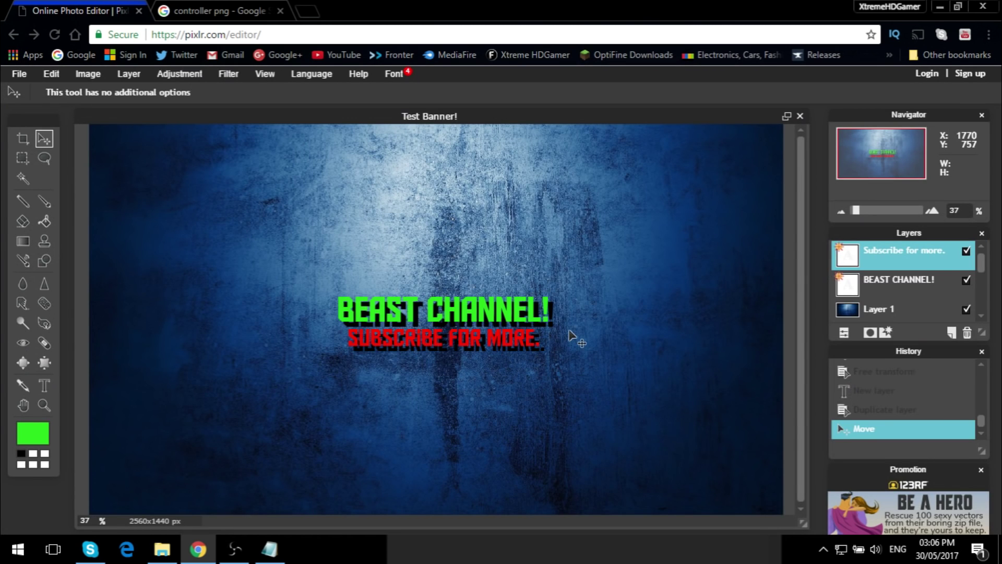
Step: Paste the controller, place it right of BEAST CHANNEL!, and shrink it slightly with Free transform
key(ctrl+v)
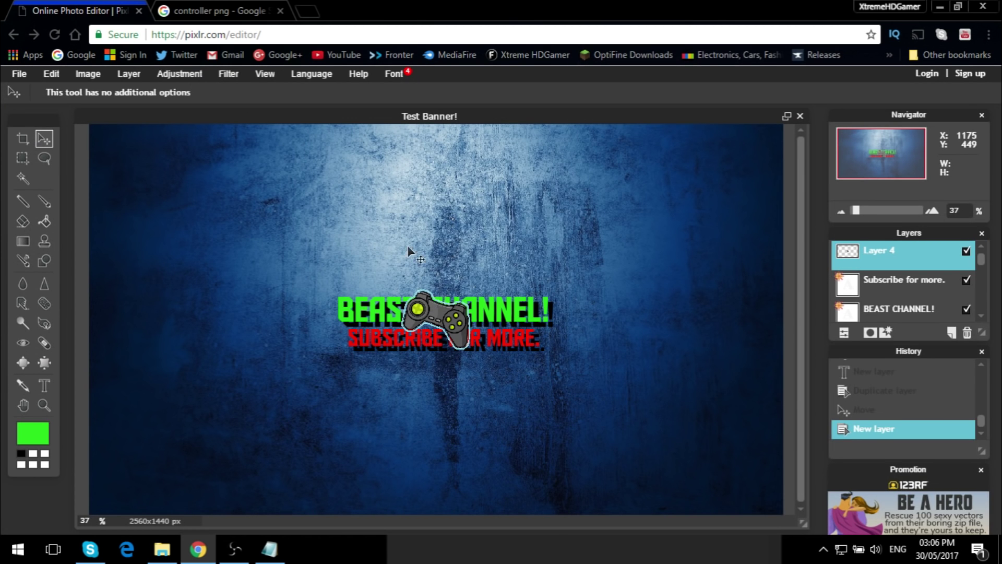
drag(457, 330, 619, 338)
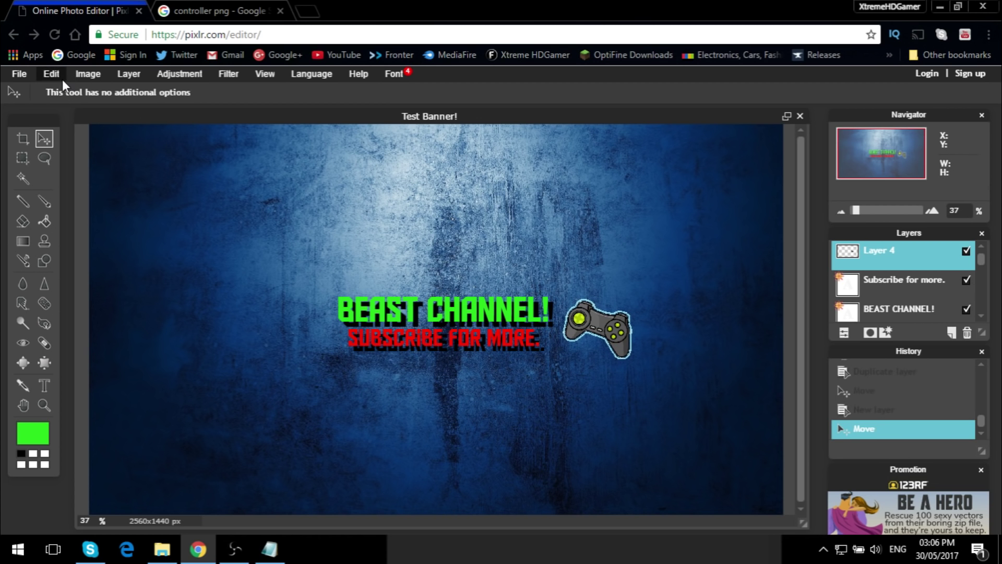
click(61, 77)
click(90, 183)
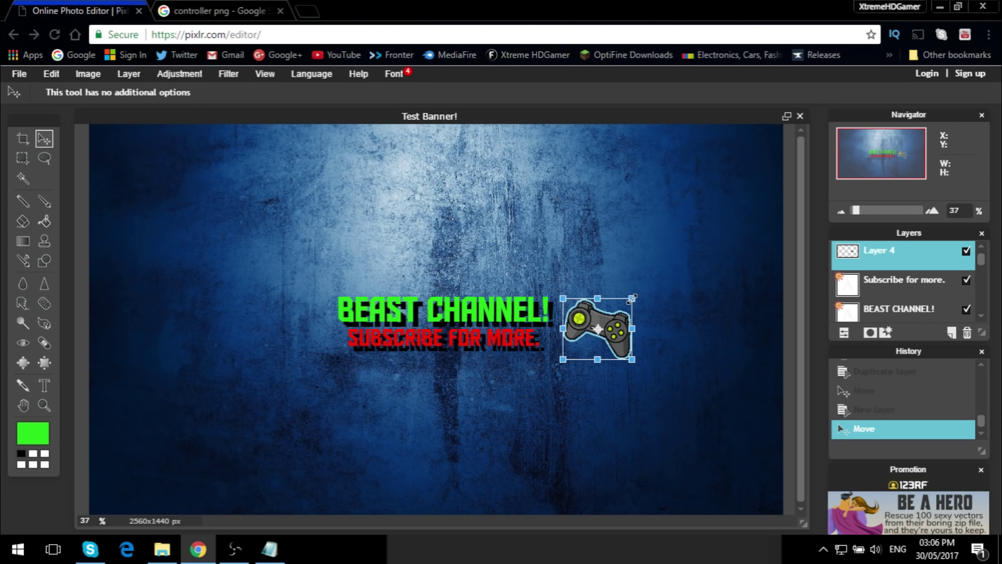
drag(632, 298, 628, 330)
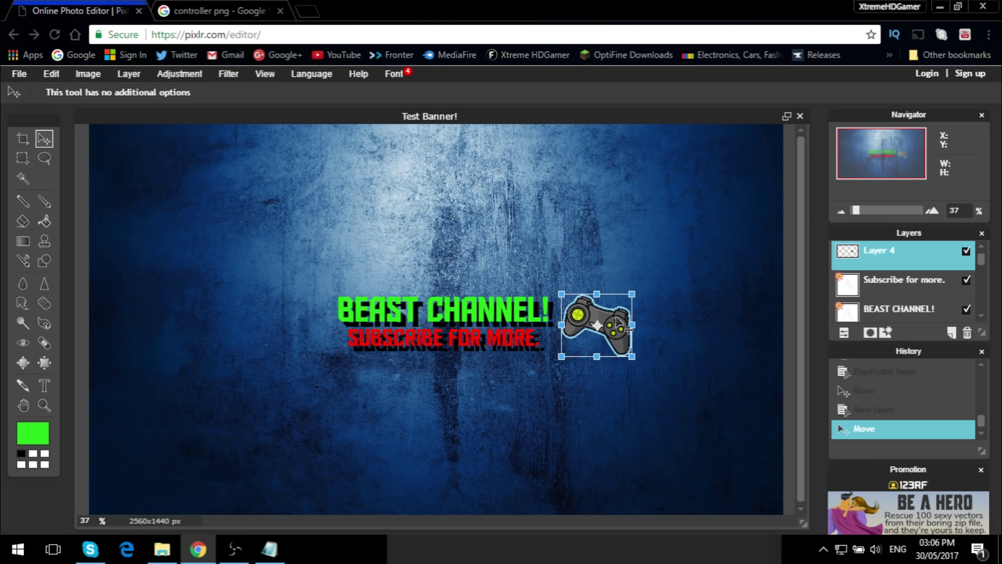
click(683, 119)
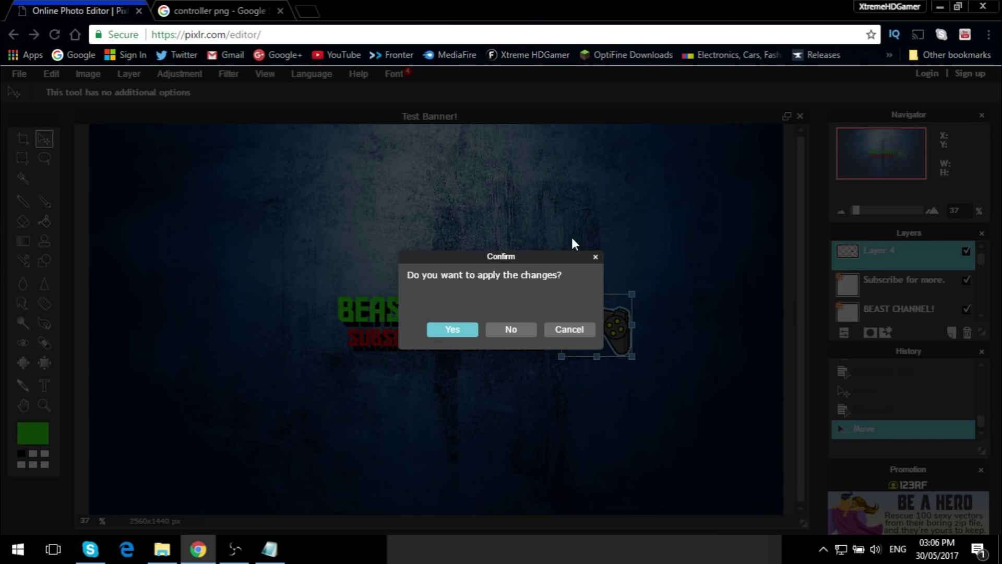
click(452, 329)
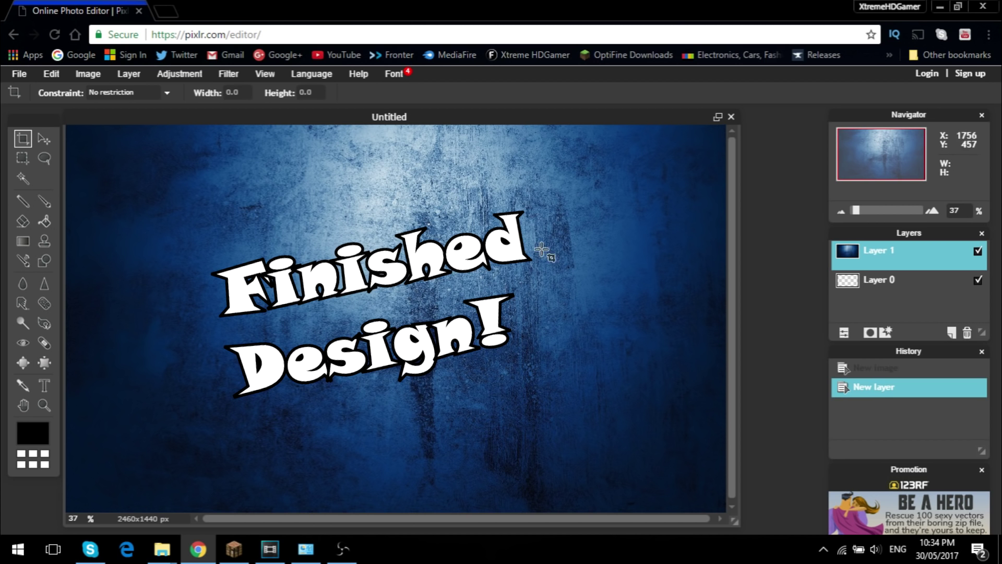
Step: Name the file Banner, set JPEG quality to 100, and save it to the Desktop
click(19, 69)
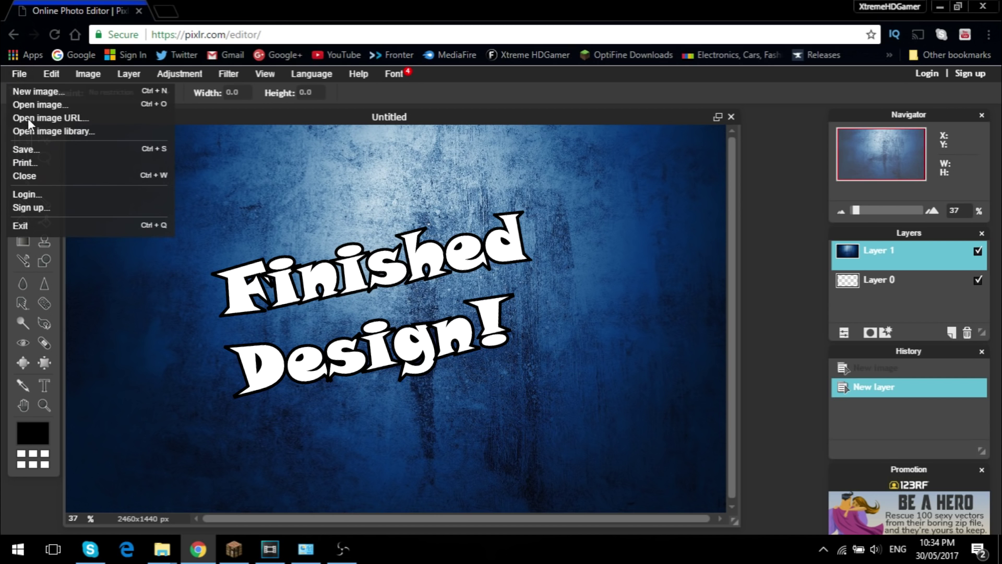
click(38, 149)
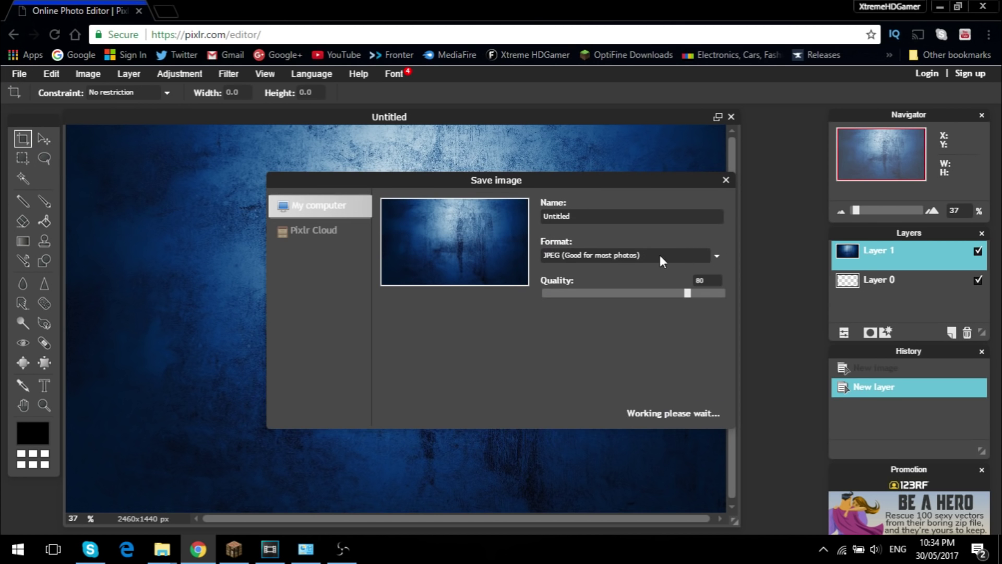
double_click(559, 222)
key(Caps_Lock)
text(Banner)
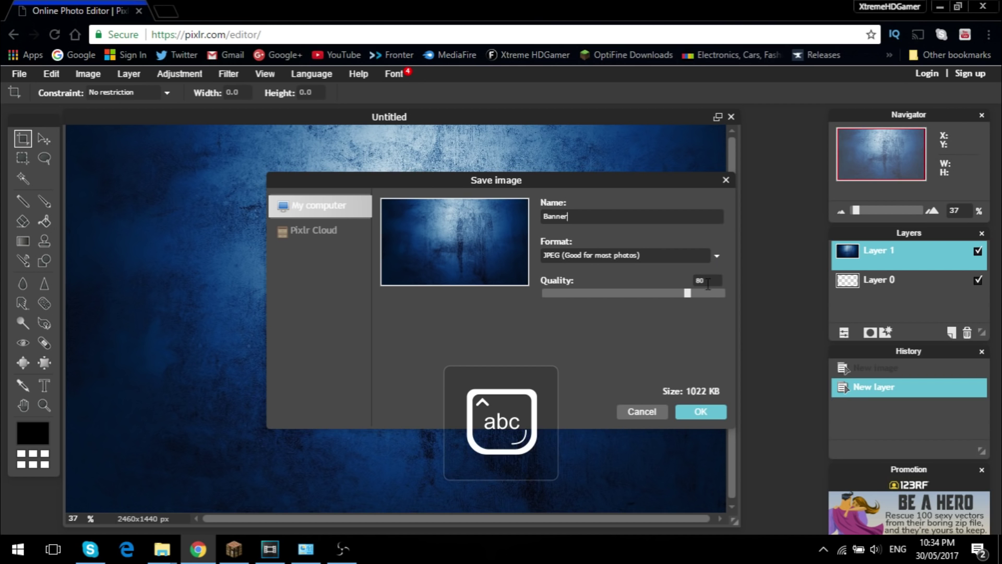
drag(688, 293, 747, 297)
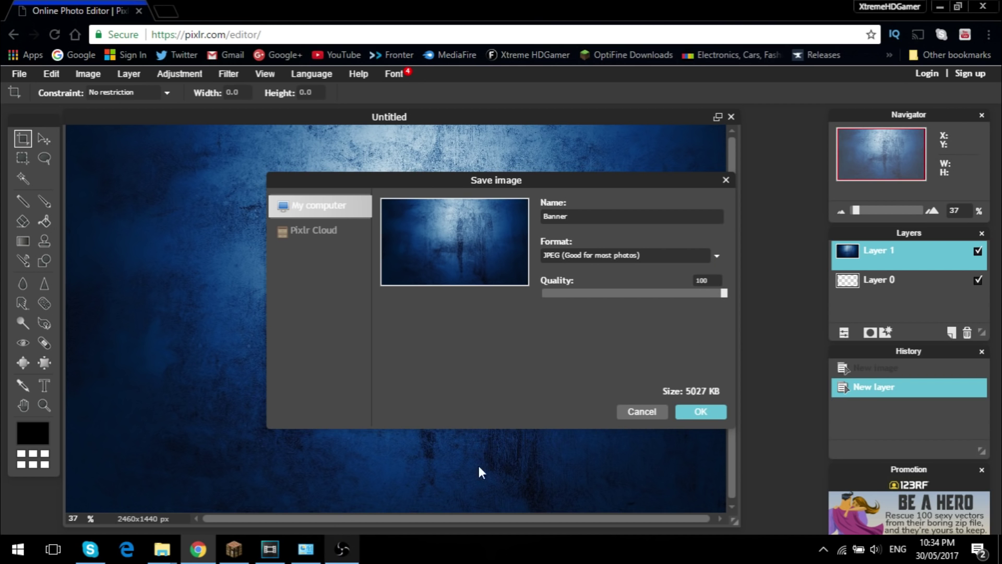
click(712, 416)
click(358, 327)
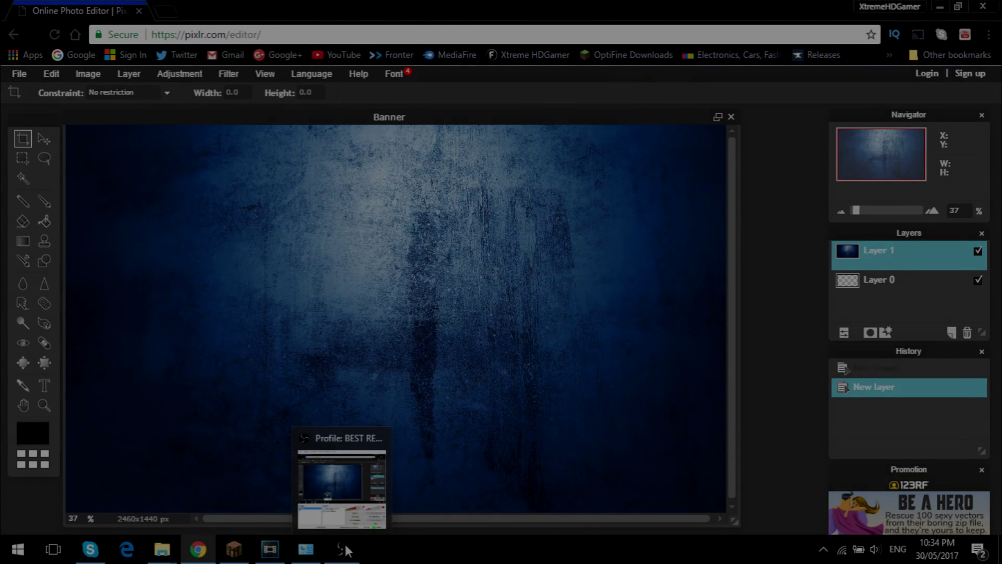
click(343, 481)
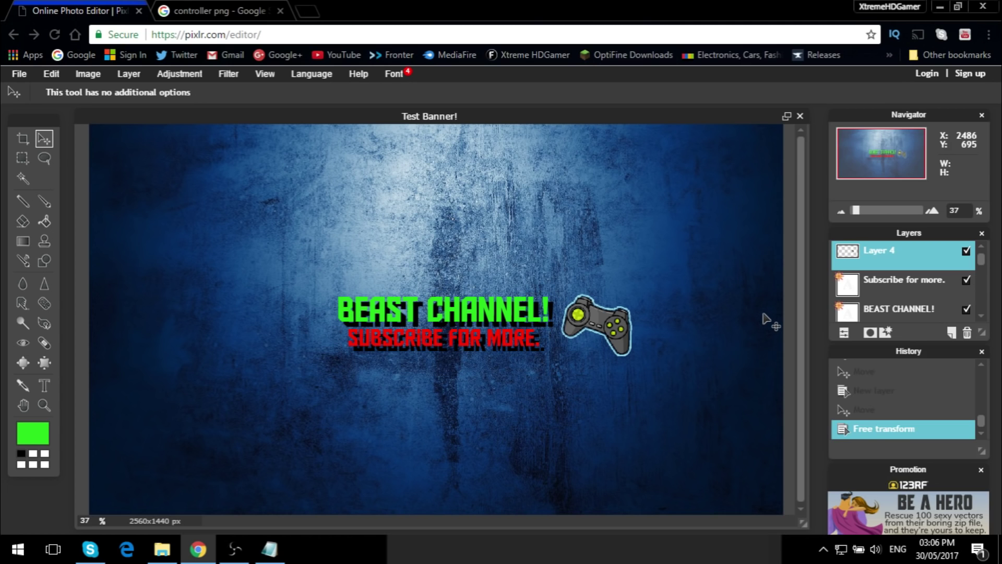